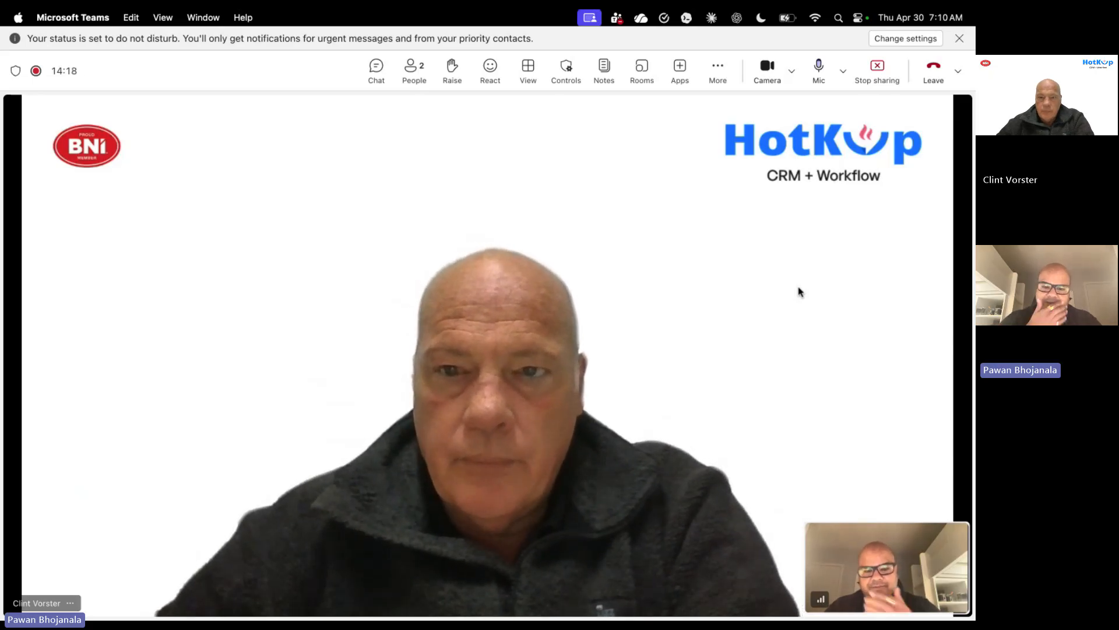
- Open HotKup CRM's admin settings page from the Metro Retail client view
mouse_move(454, 600)
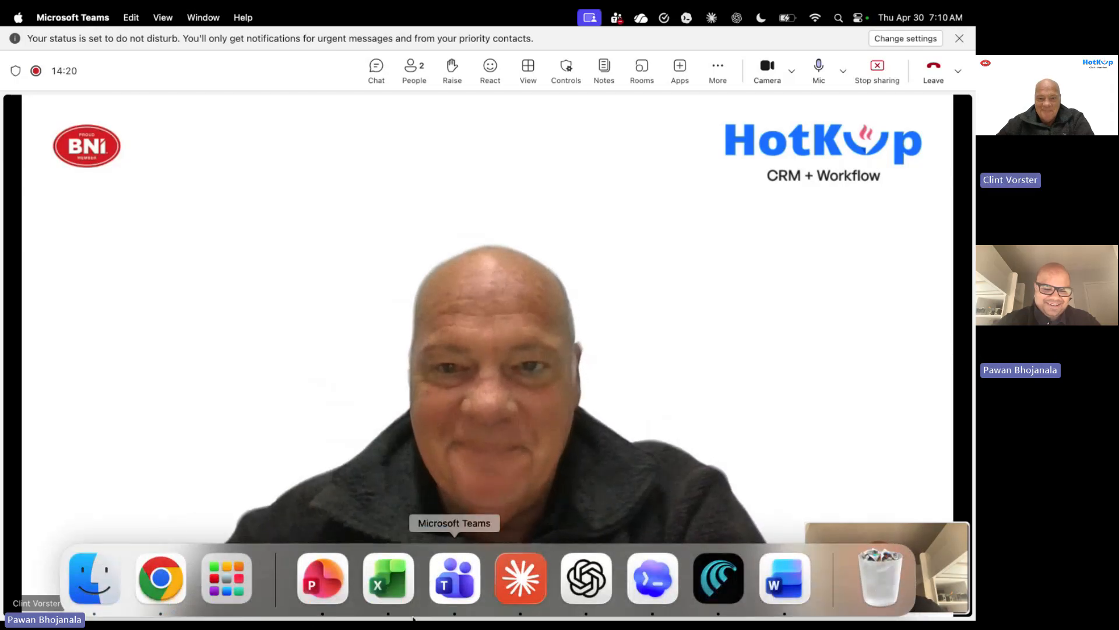
left_click(167, 599)
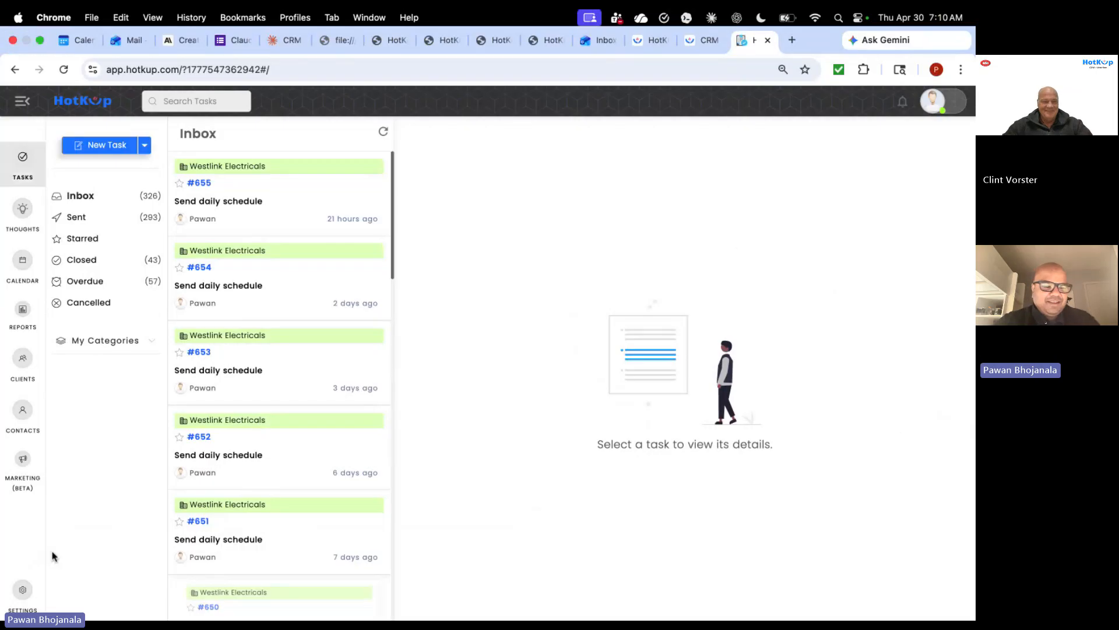
left_click(23, 359)
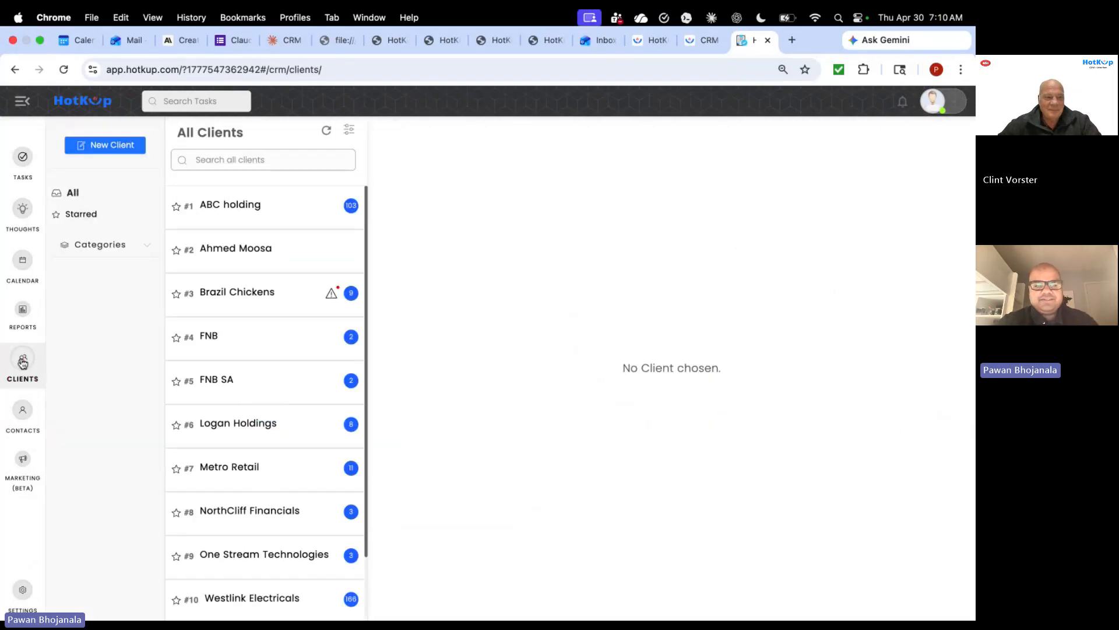
left_click(96, 245)
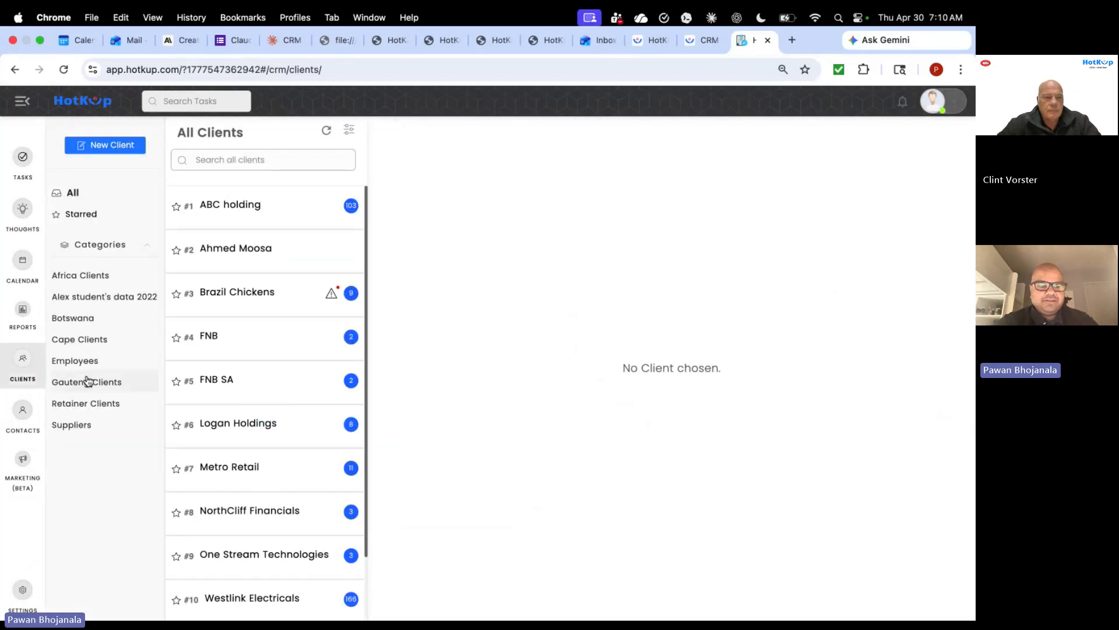
scroll(247, 291, "down", 3)
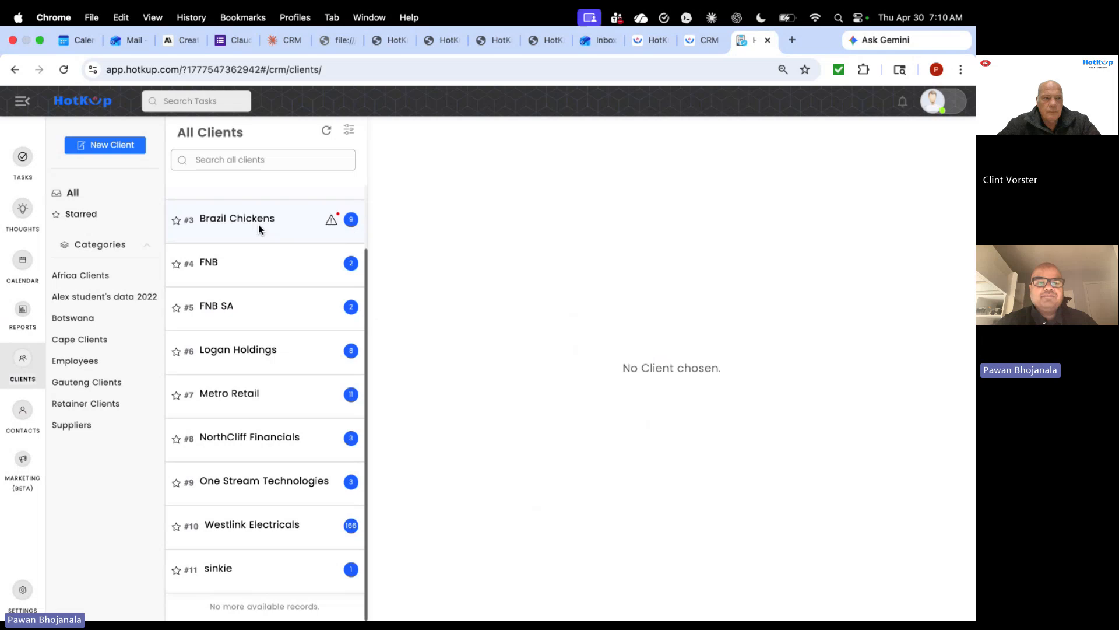
left_click(256, 384)
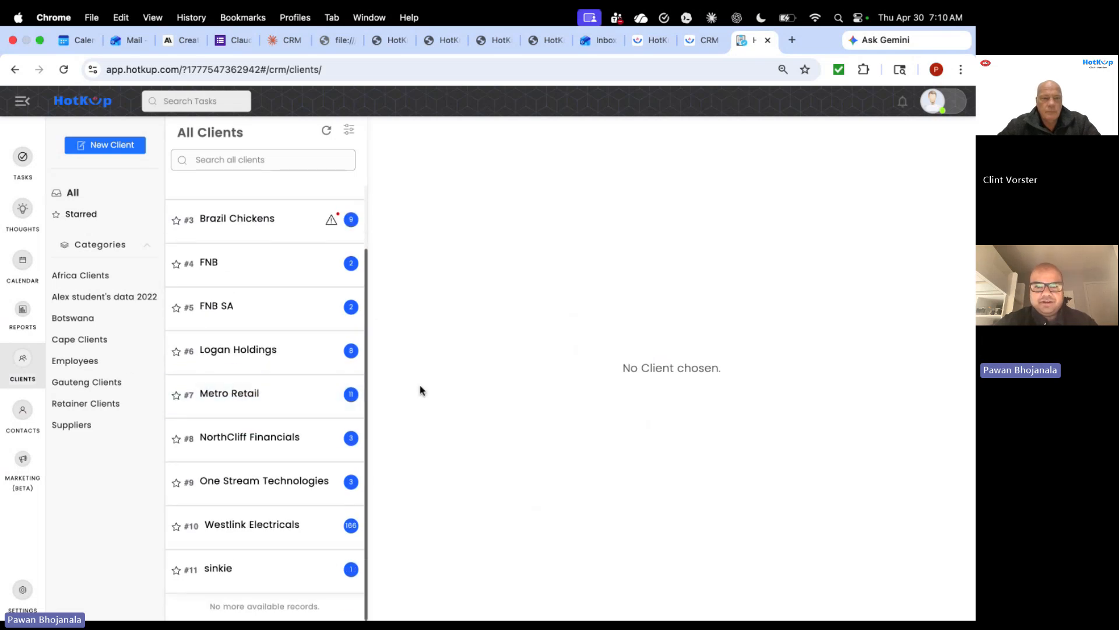
left_click(22, 595)
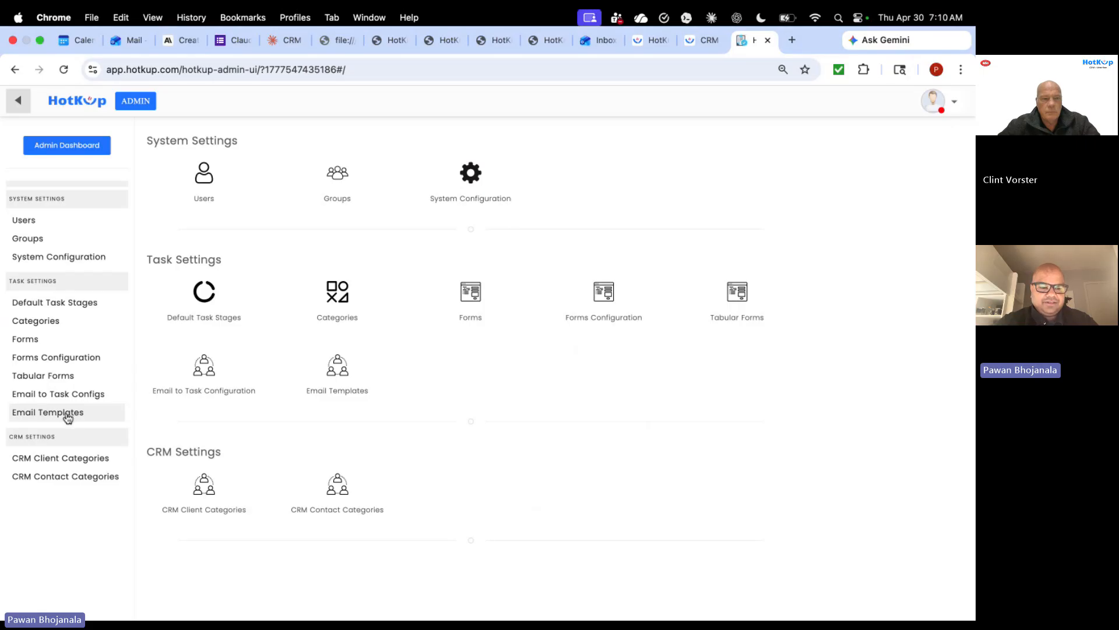
- Create a new email template named 'News Letter' of type Marketing Template
left_click(67, 417)
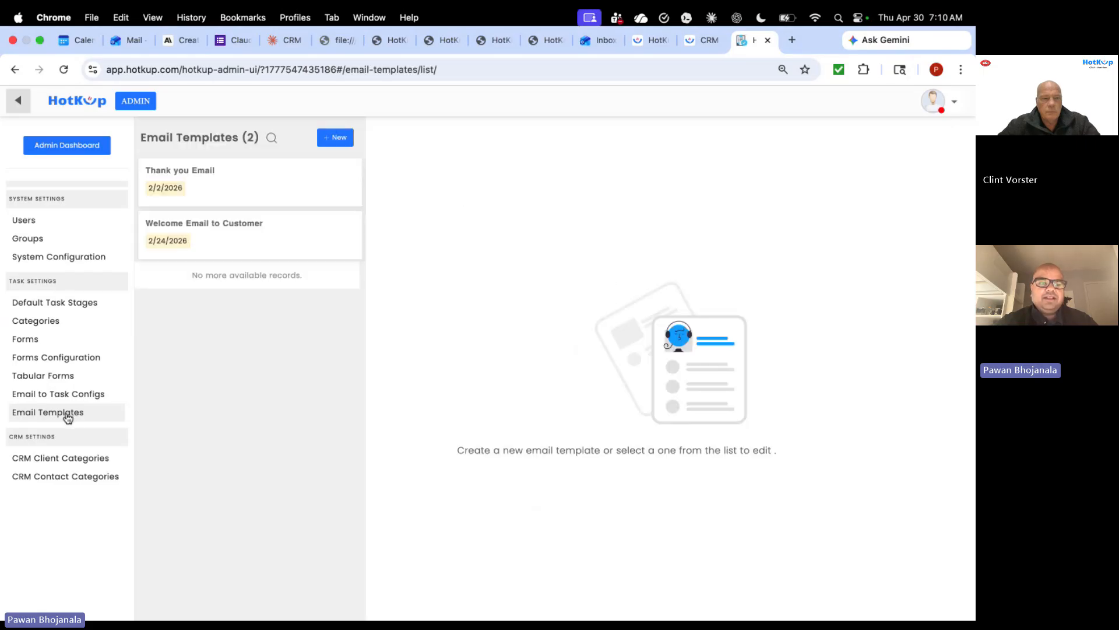
left_click(346, 134)
left_click(507, 227)
type("N")
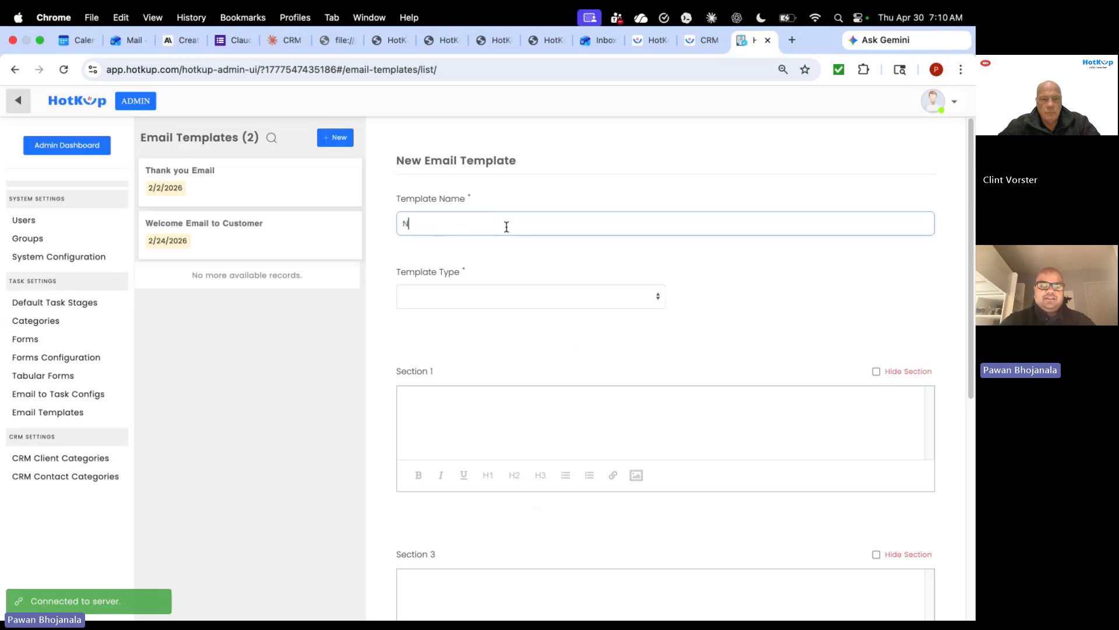
type("ew Letter")
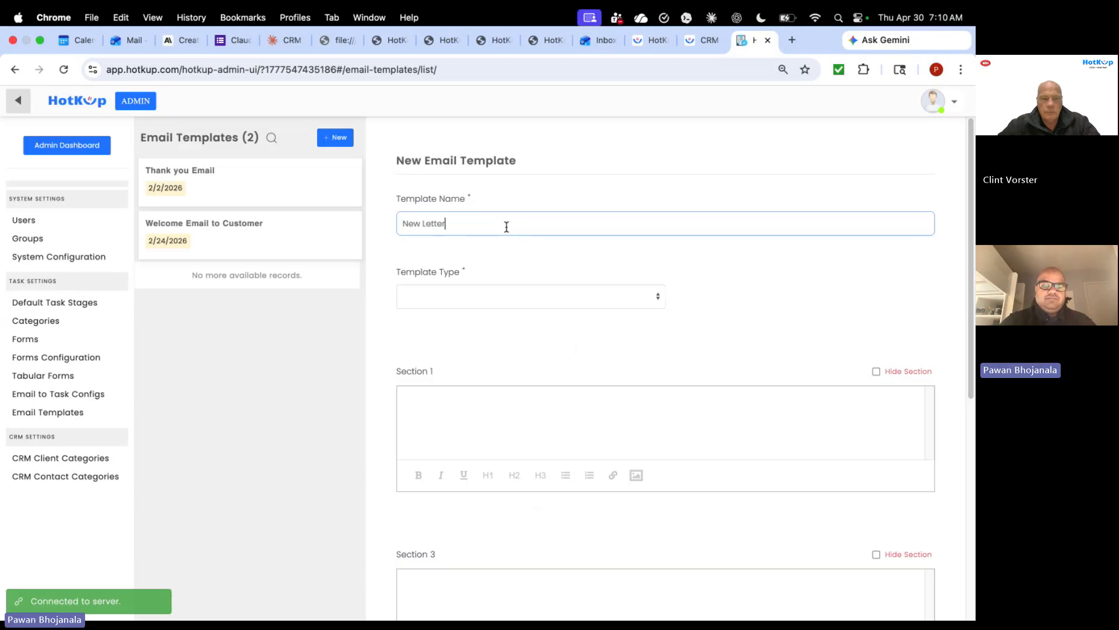
type("s")
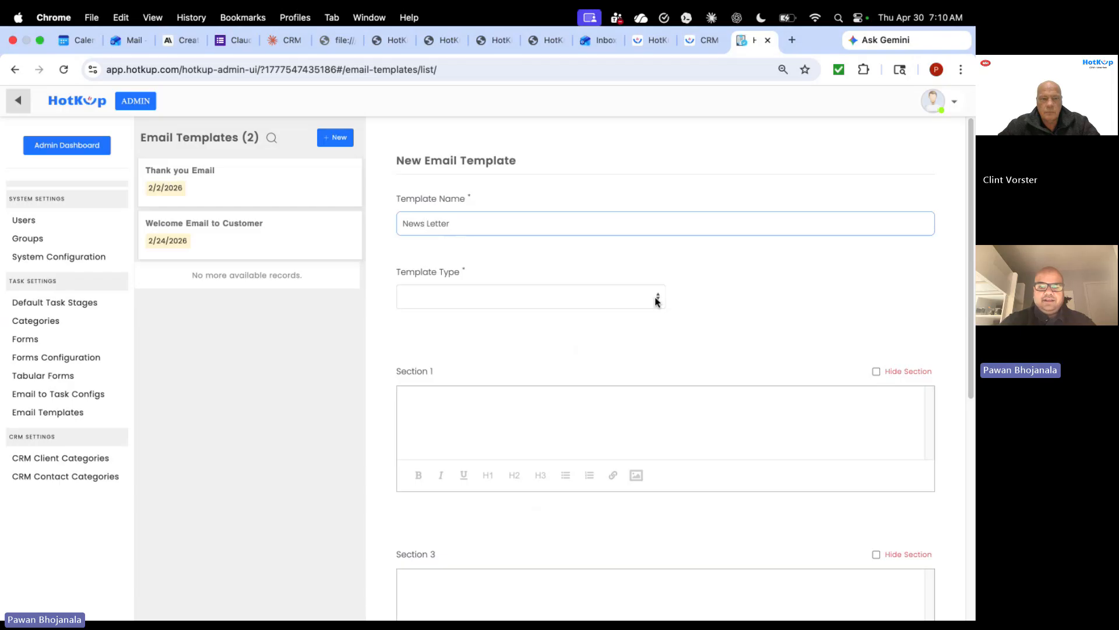
left_click(656, 297)
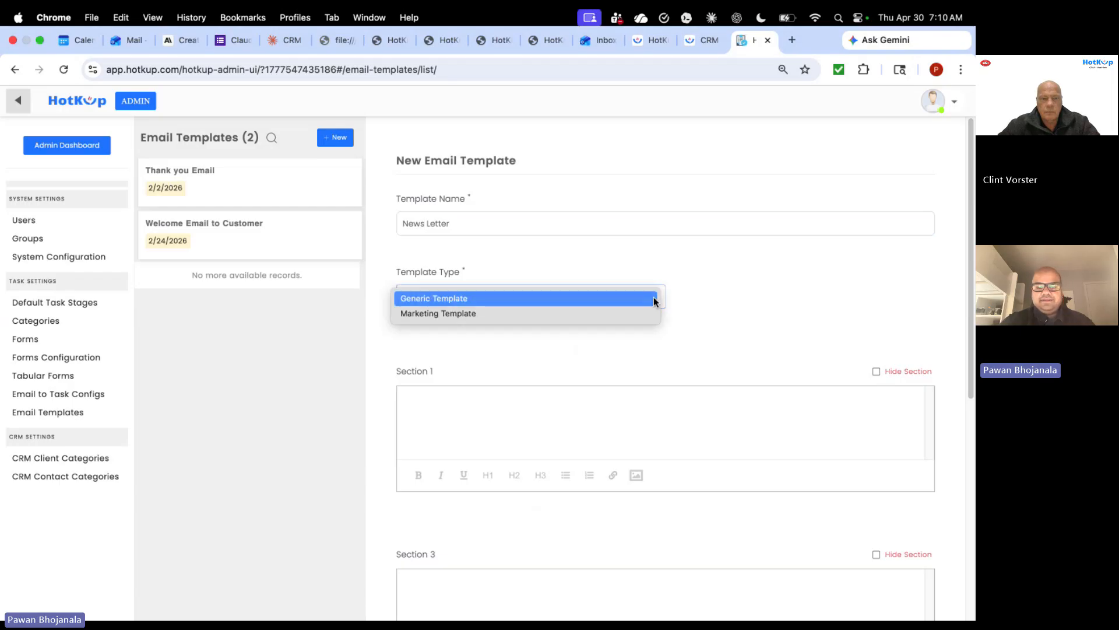
left_click(602, 316)
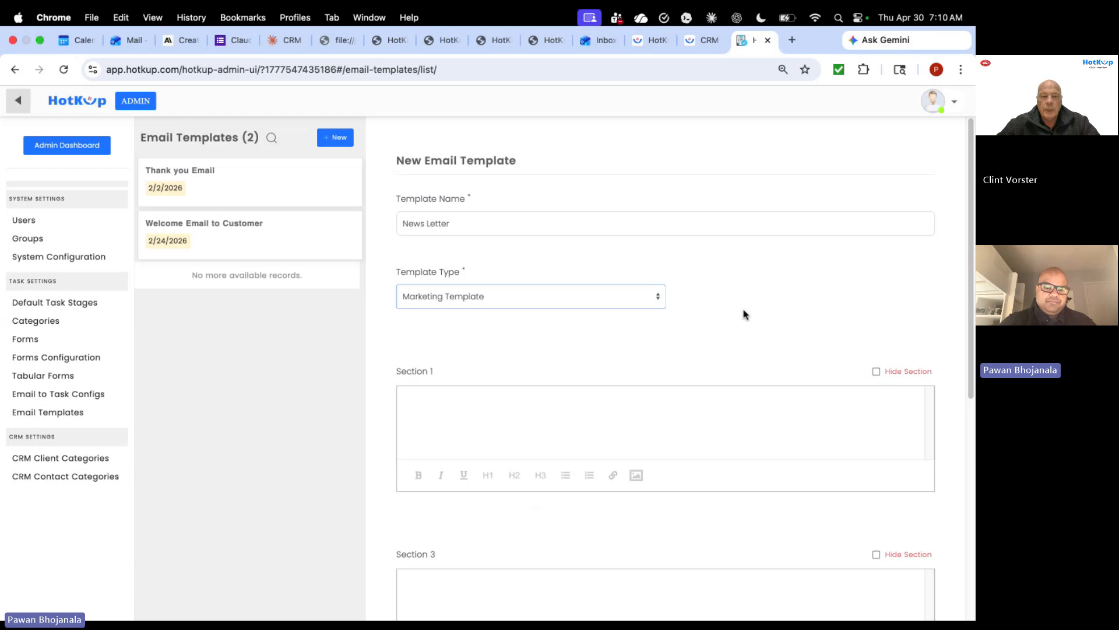
scroll(743, 313, "down", 4)
scroll(744, 313, "down", 1)
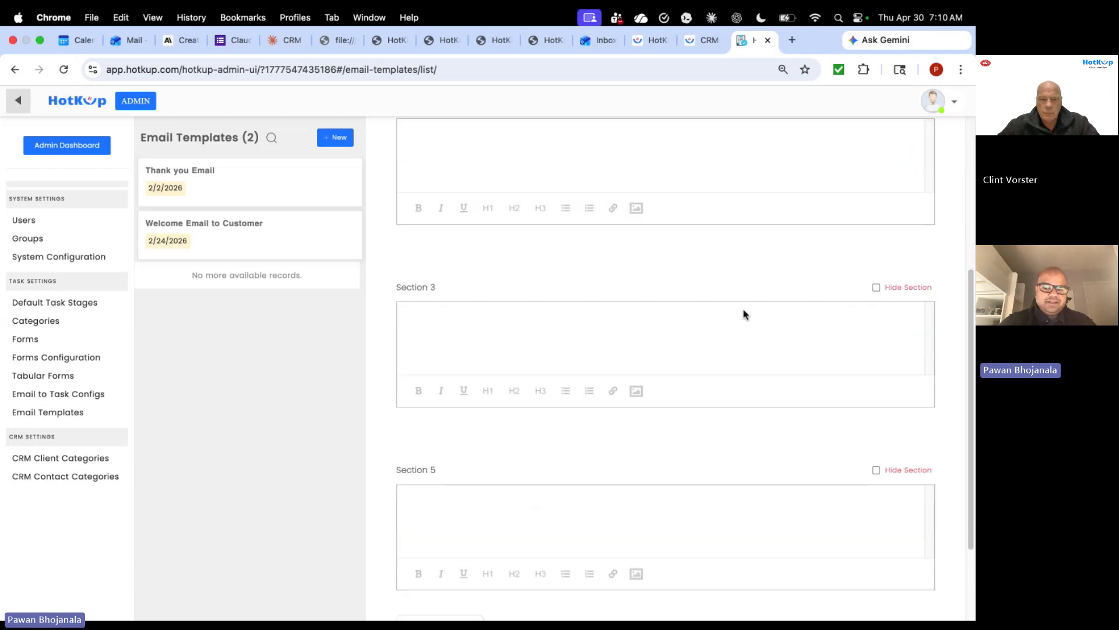
scroll(743, 314, "up", 1)
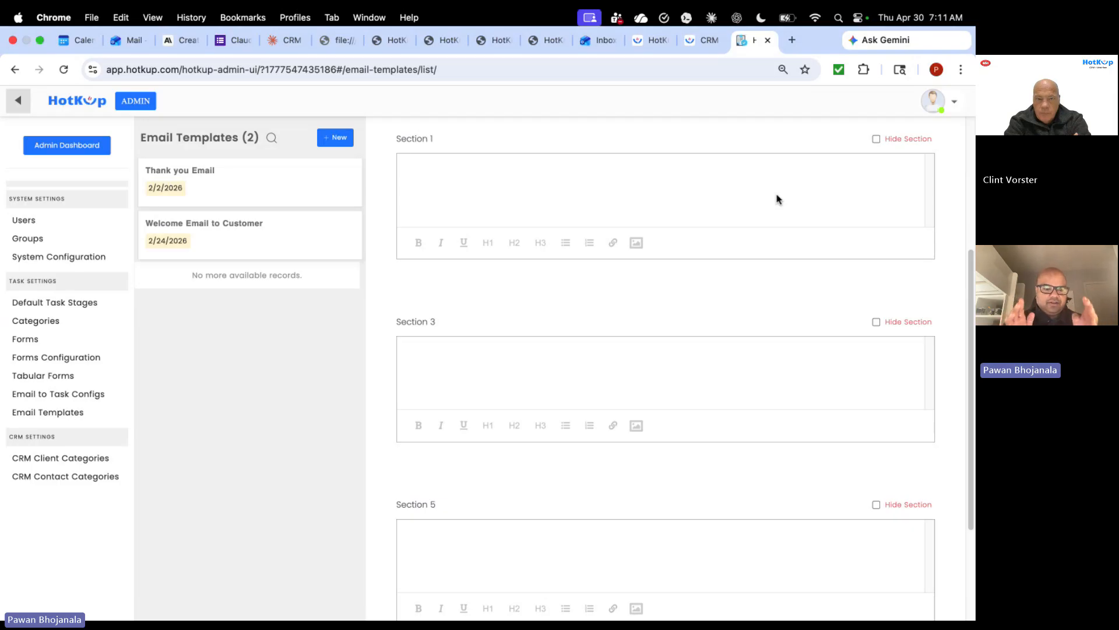
scroll(777, 199, "down", 5)
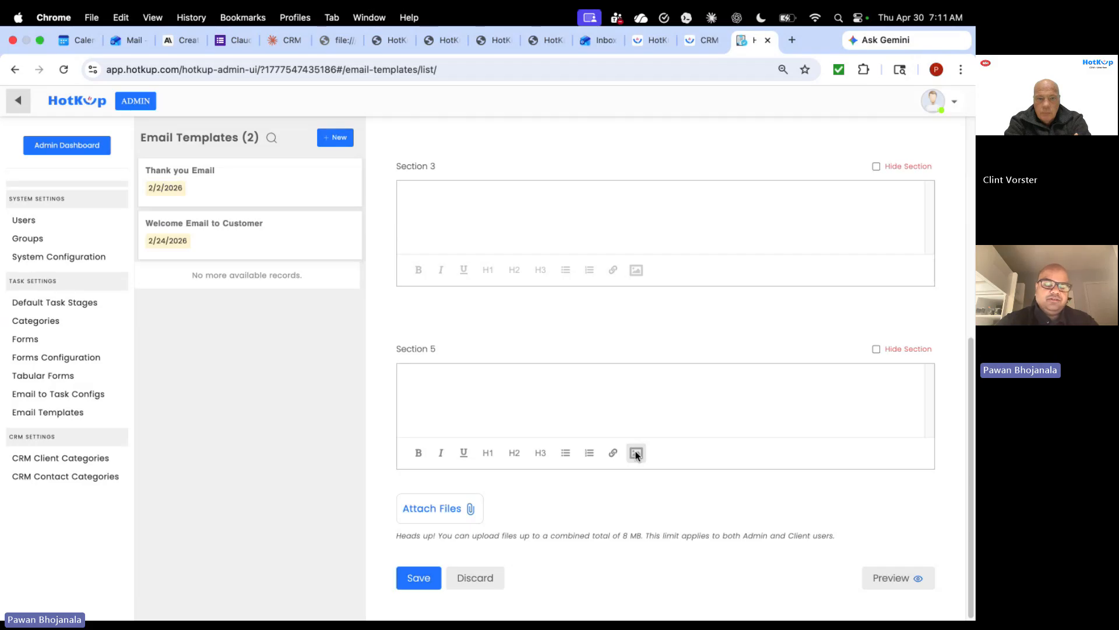
- Insert the 'Dummy Email Signature .png' image into Section 5 of the template
left_click(636, 453)
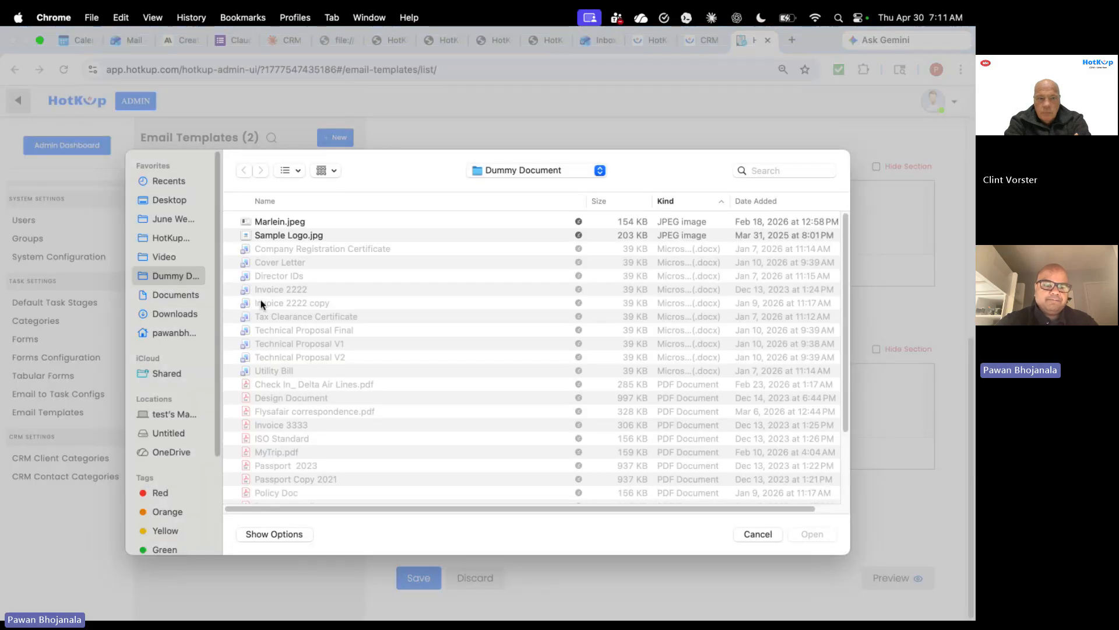
scroll(392, 373, "down", 3)
scroll(392, 373, "up", 3)
scroll(392, 373, "down", 5)
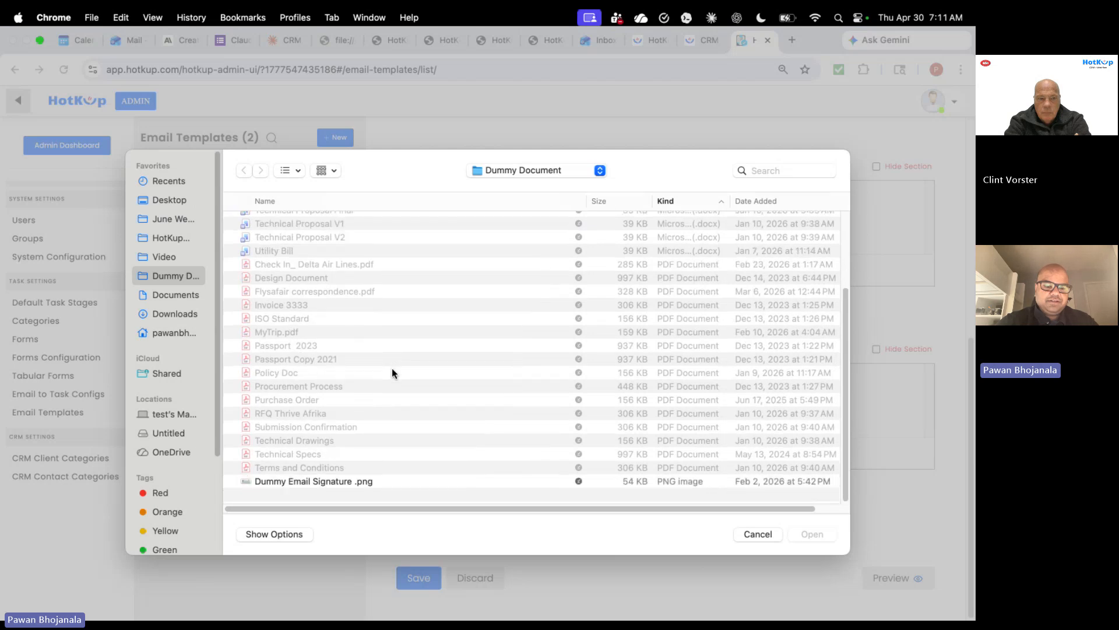
left_click(328, 489)
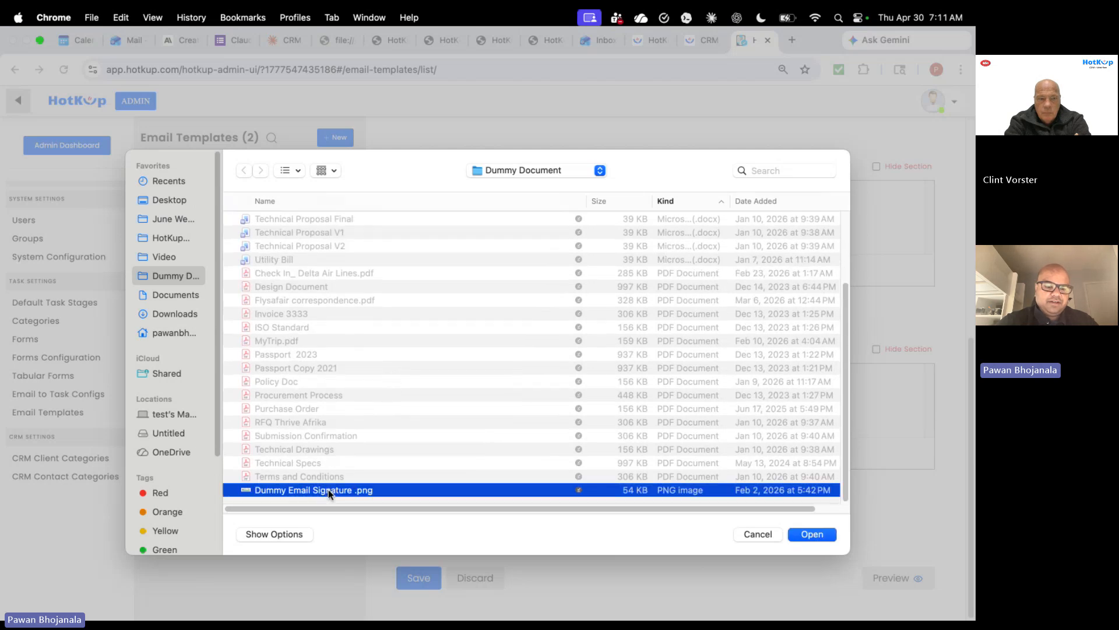
left_click(812, 534)
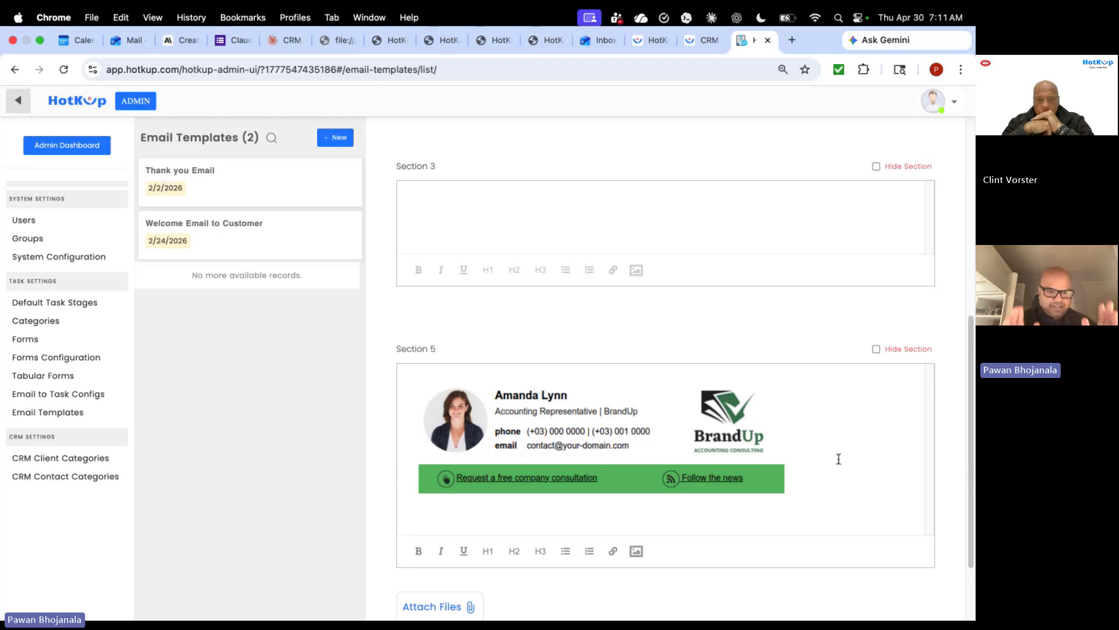
scroll(839, 459, "up", 2)
scroll(838, 459, "up", 8)
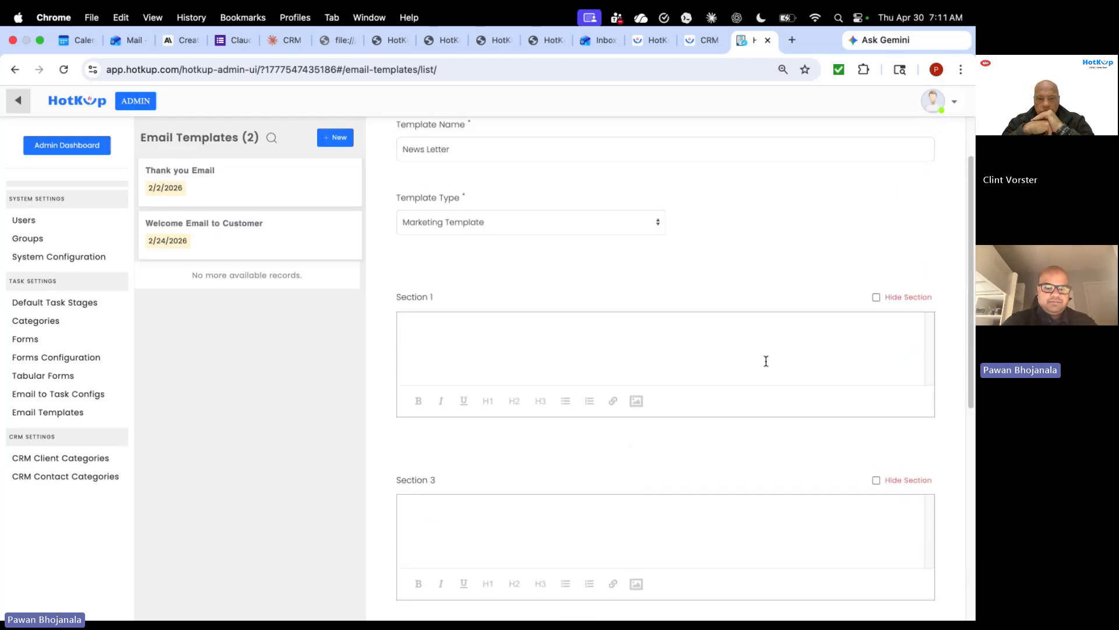
- Replace Section 1's stray text with 'Hello', the contact-name placeholder and a comma
type("jfkd")
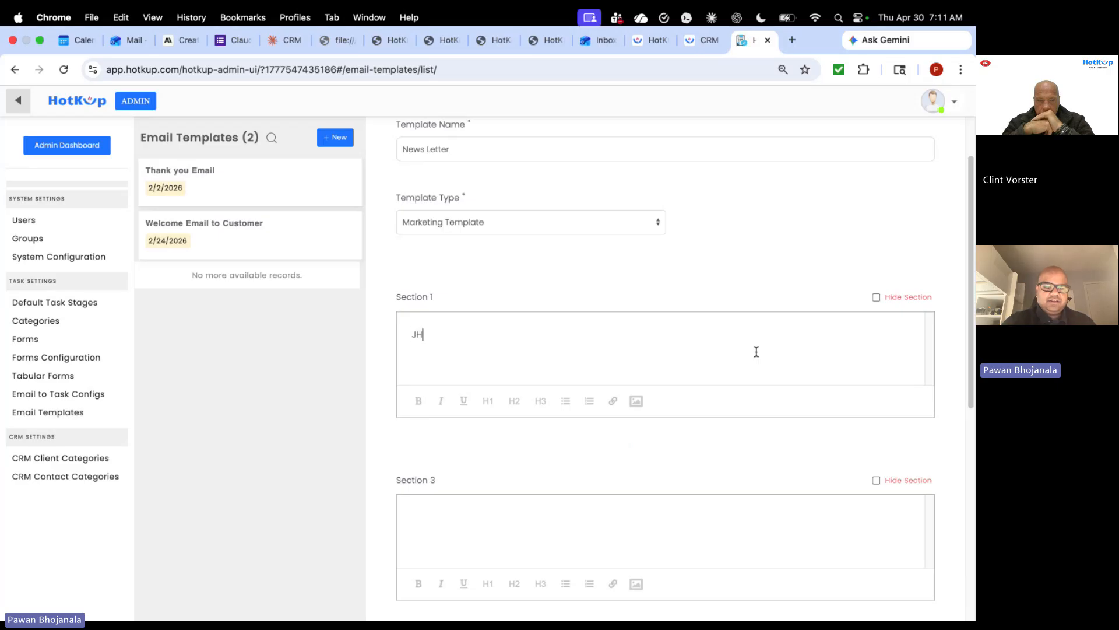
key("BackSpace")
key("BackSpace")
key("BackSpace")
key("BackSpace")
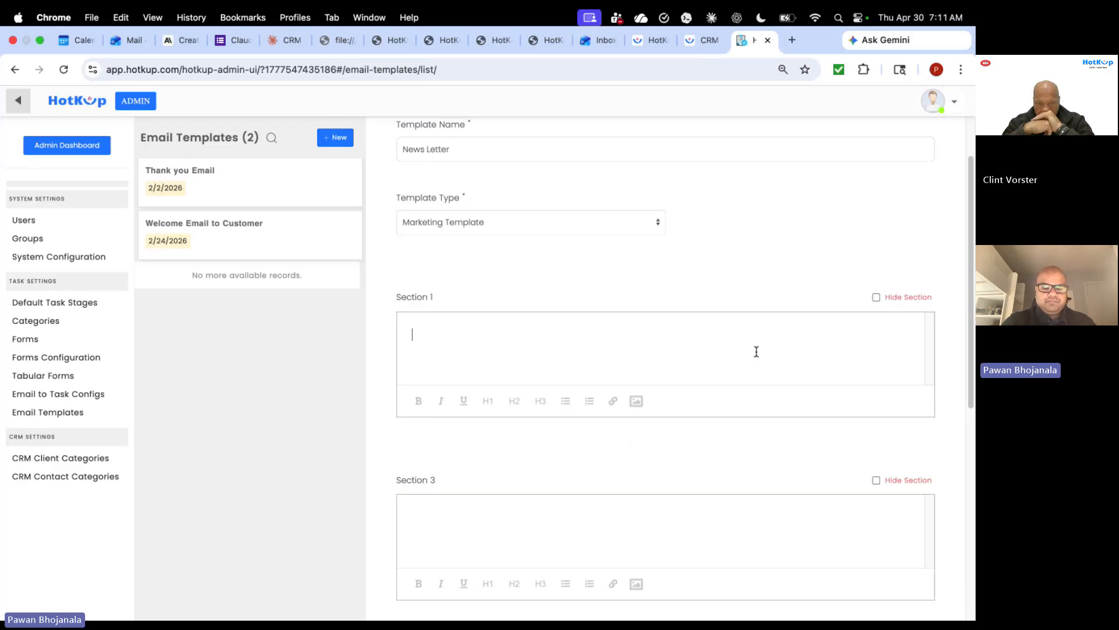
type("Hello @")
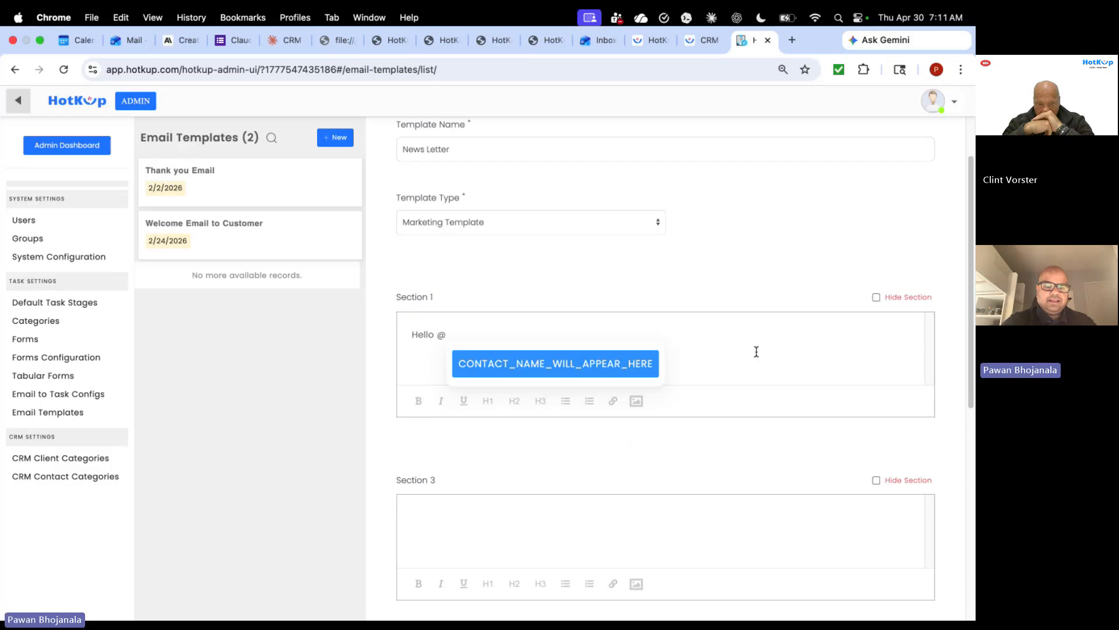
key("Return")
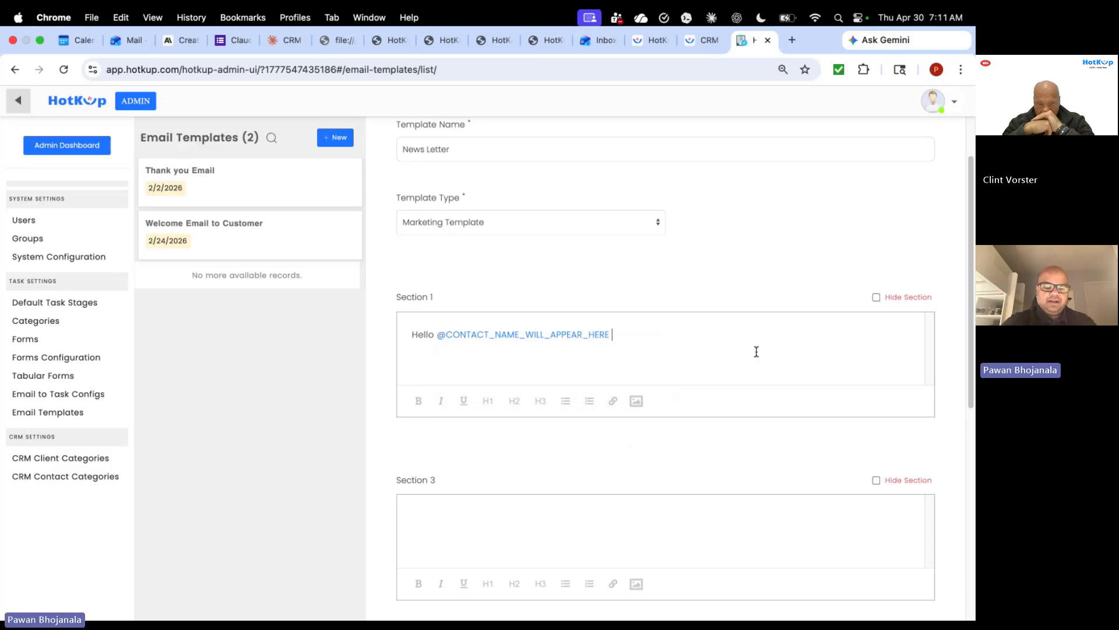
type("@")
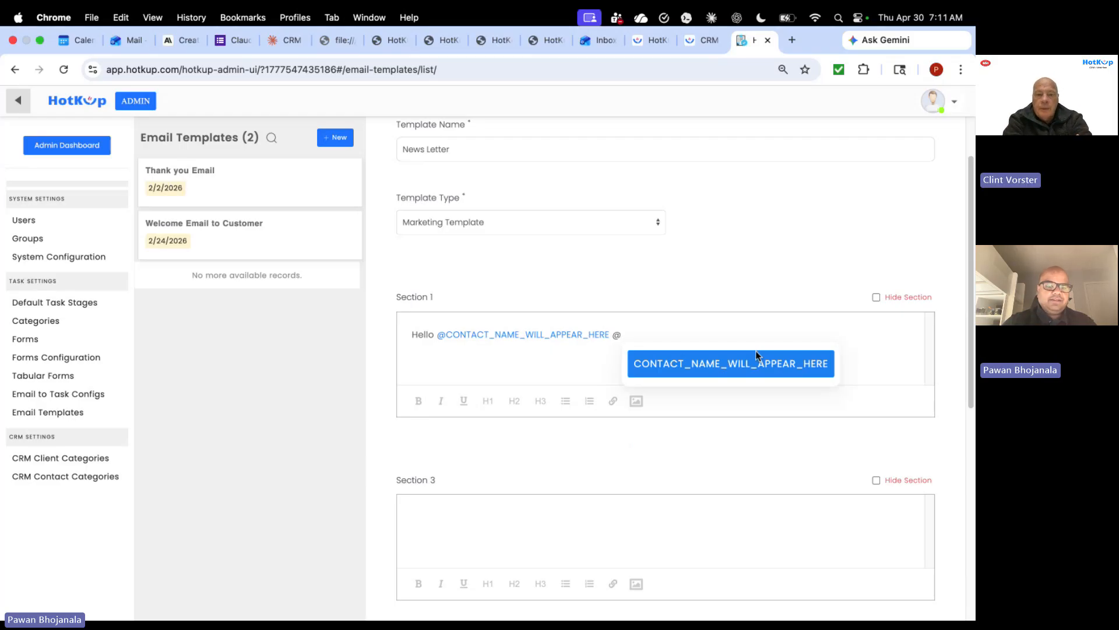
key("BackSpace")
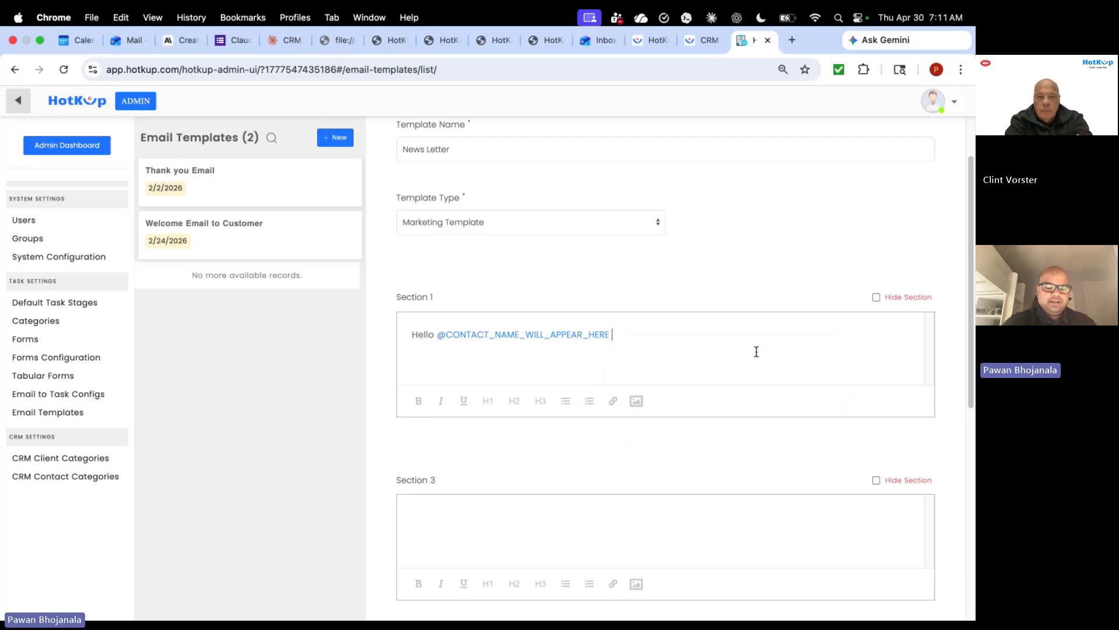
type(",")
- Add the lines 'Hope you are keeping well.' and 'Please find the below latest news.'
key("Return")
type("Hope")
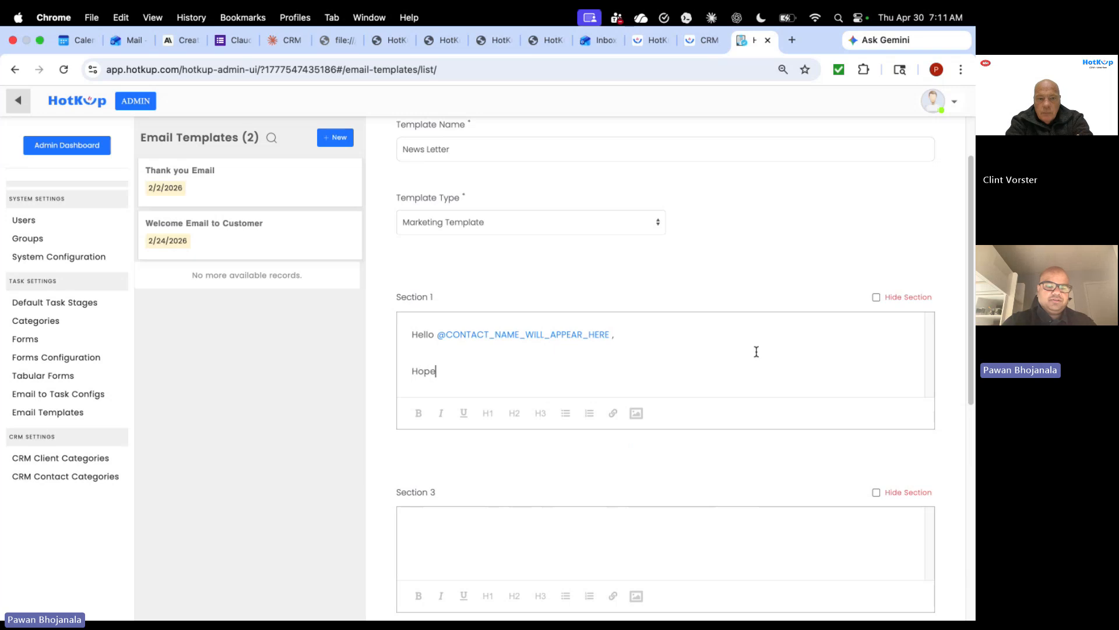
type(" youa re")
key("BackSpace")
key("BackSpace")
key("BackSpace")
key("BackSpace")
type("are ")
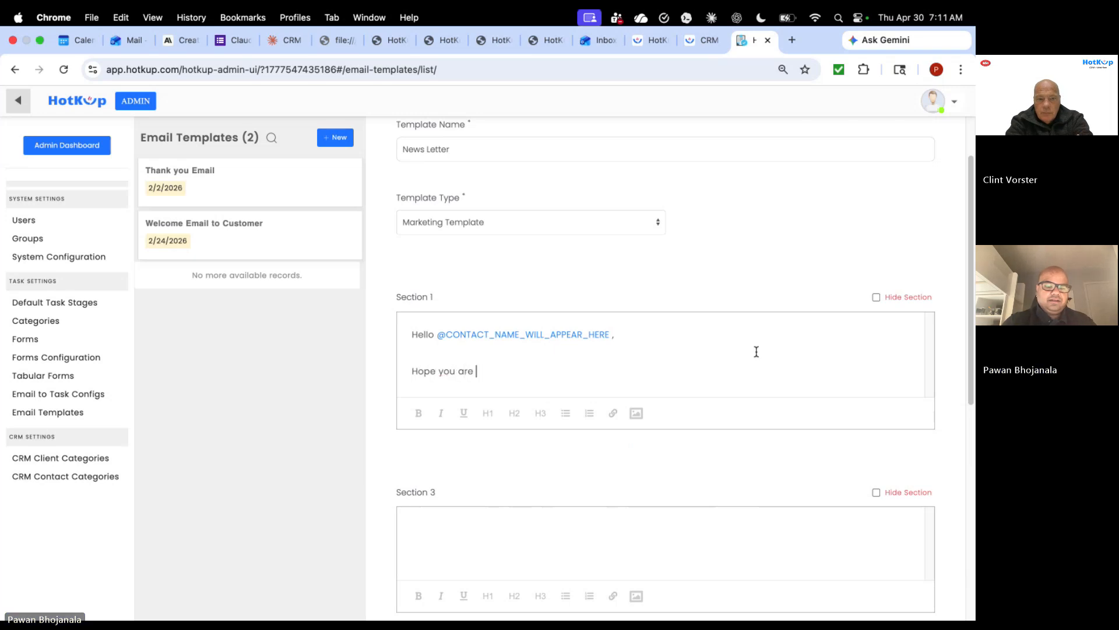
type("keeping ")
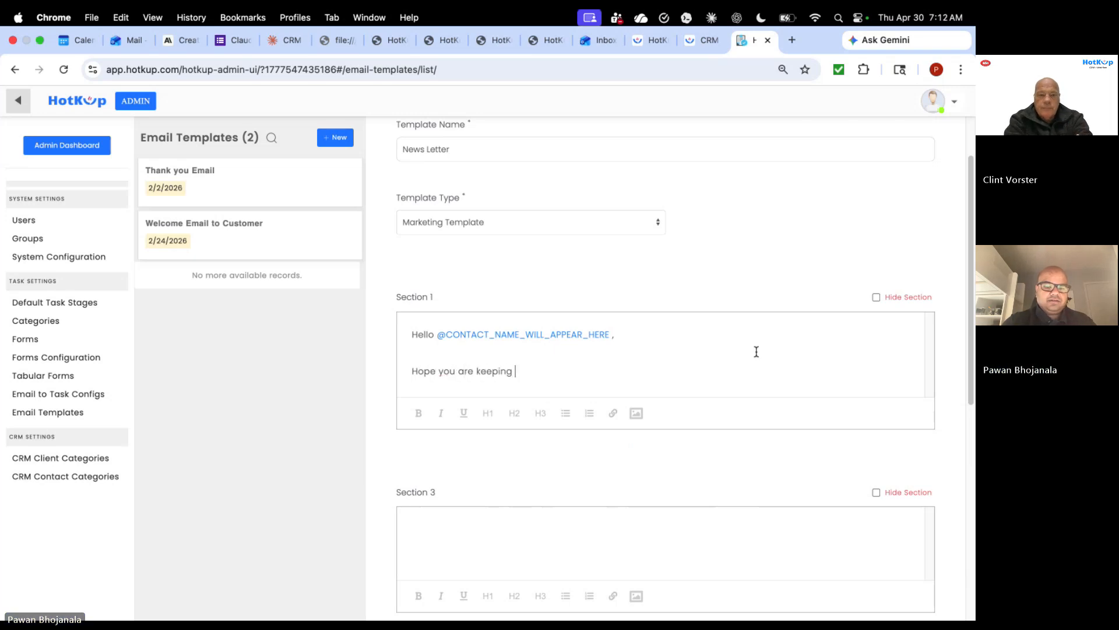
type("well.")
key("Return")
key("Return")
type("Please")
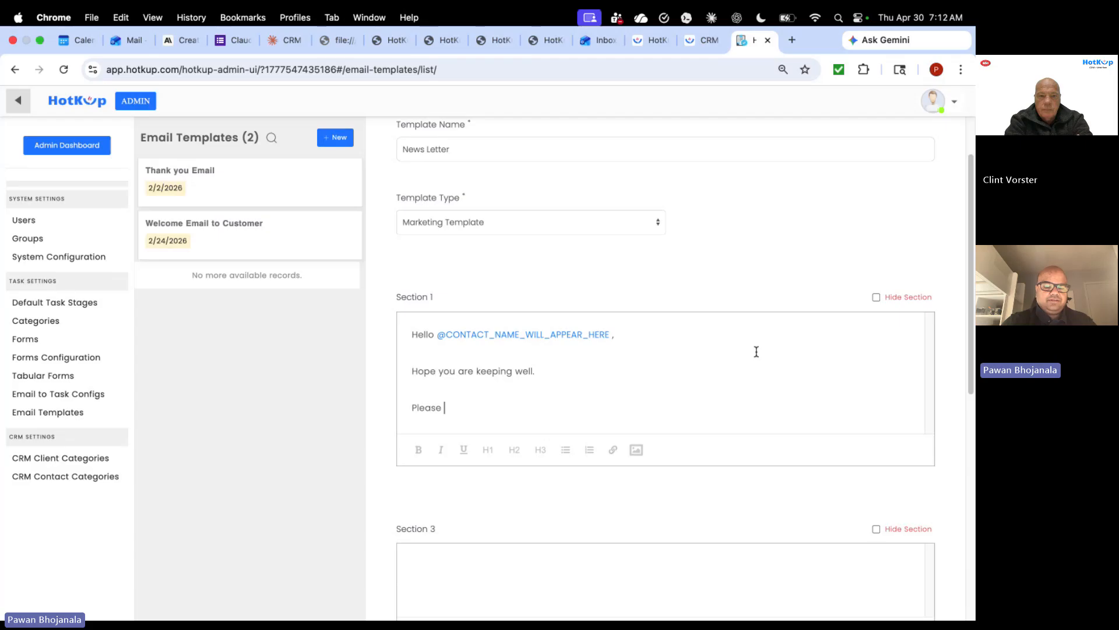
type(" find the blow")
key("BackSpace")
key("BackSpace")
key("BackSpace")
type("elow natest news.")
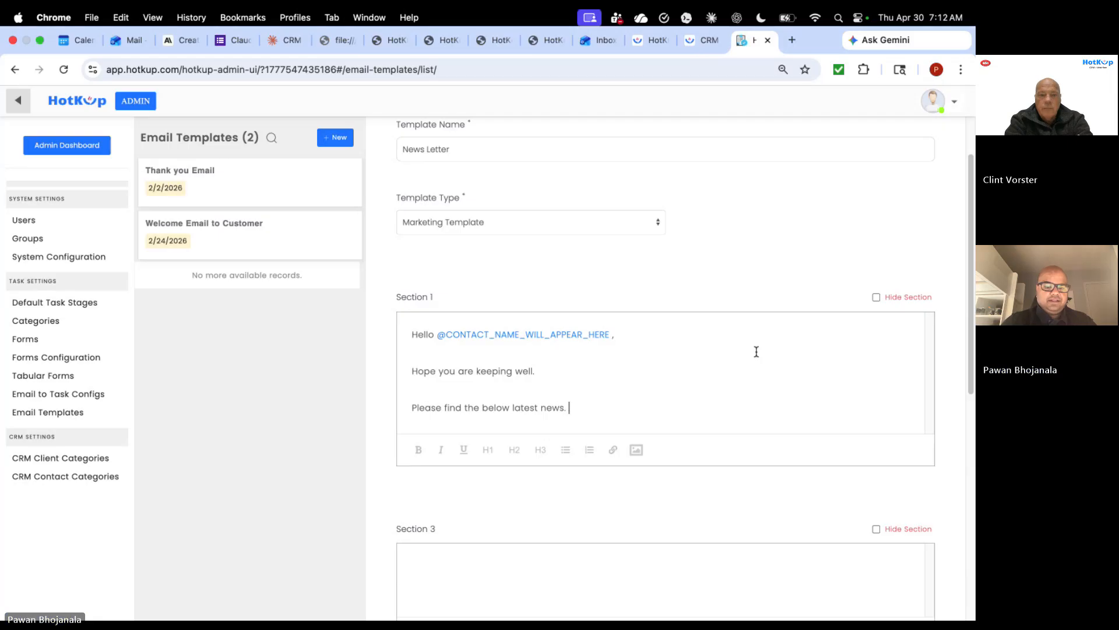
- Save the completed News Letter marketing template
scroll(757, 352, "down", 5)
scroll(757, 355, "up", 2)
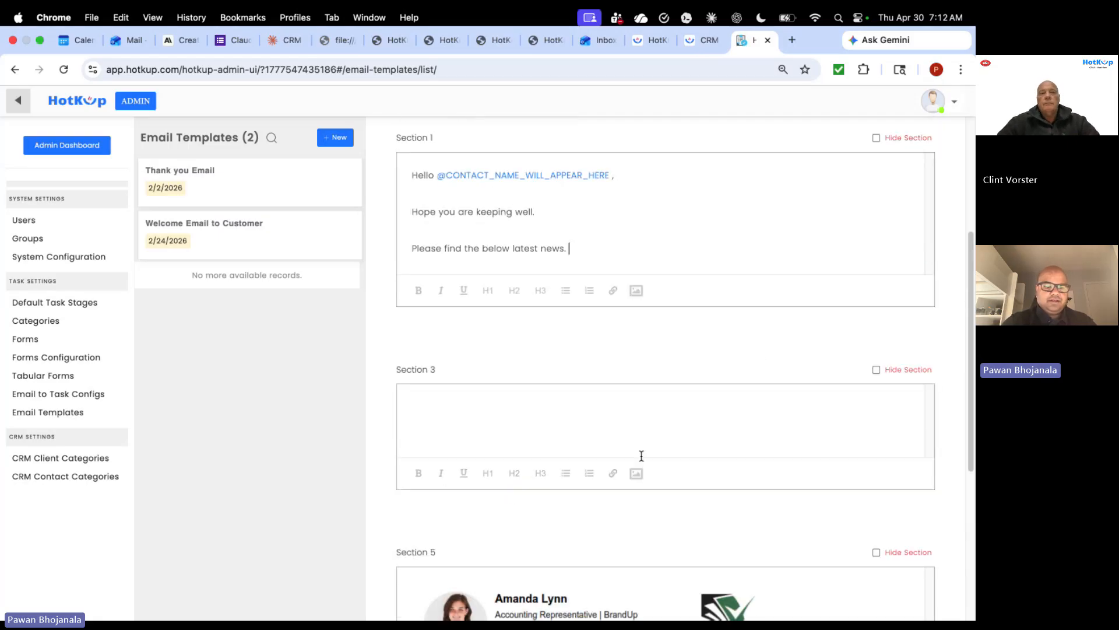
scroll(641, 456, "down", 5)
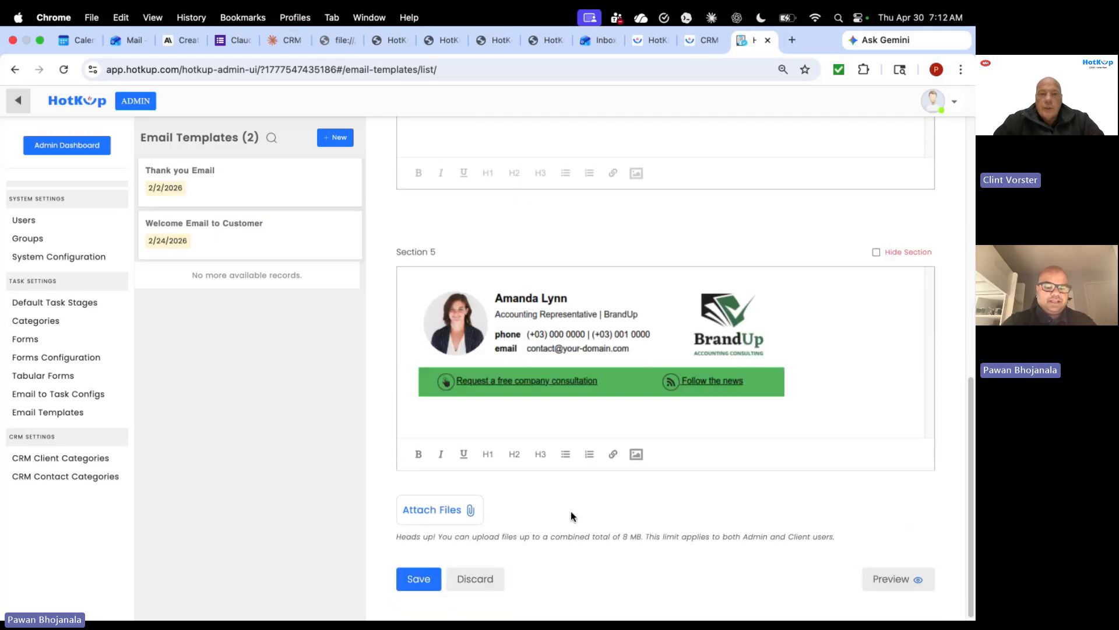
scroll(540, 507, "up", 10)
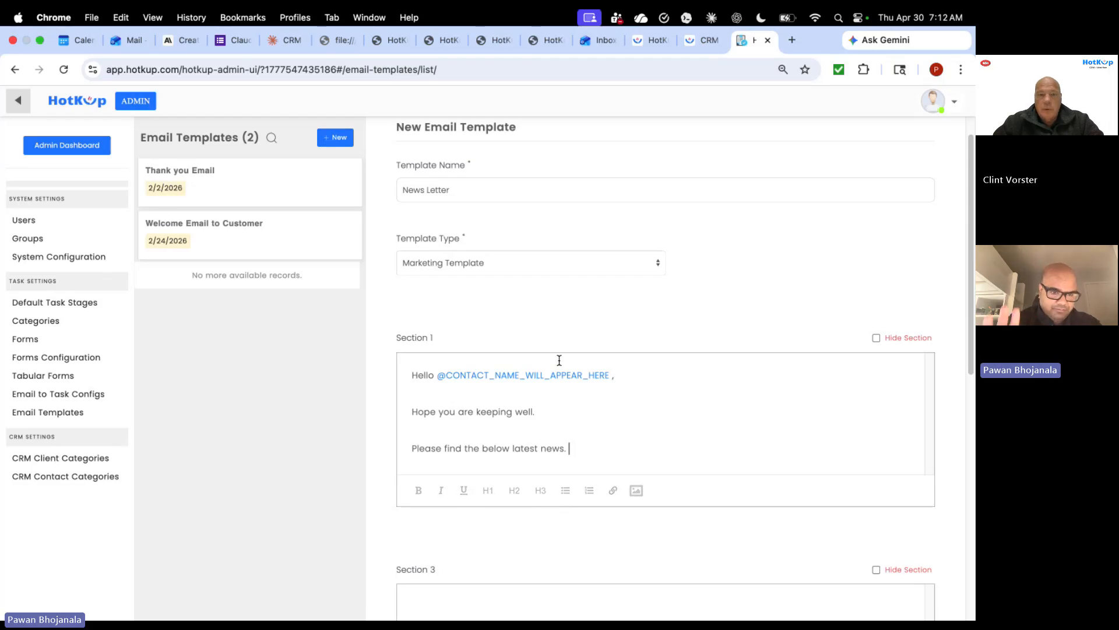
scroll(569, 309, "down", 1)
scroll(569, 309, "down", 6)
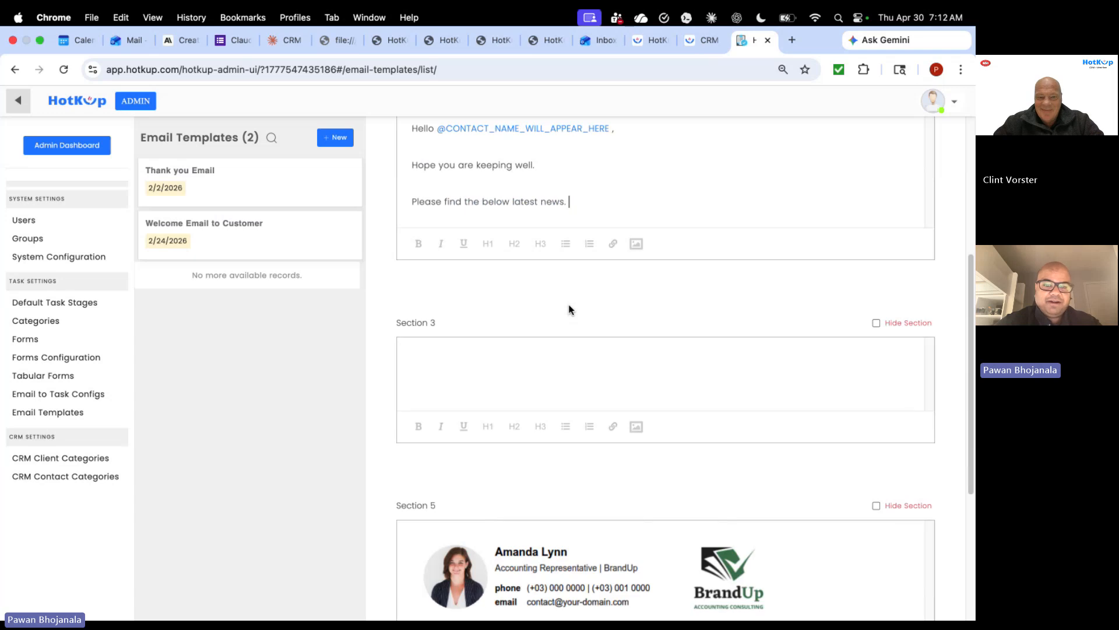
scroll(570, 306, "down", 3)
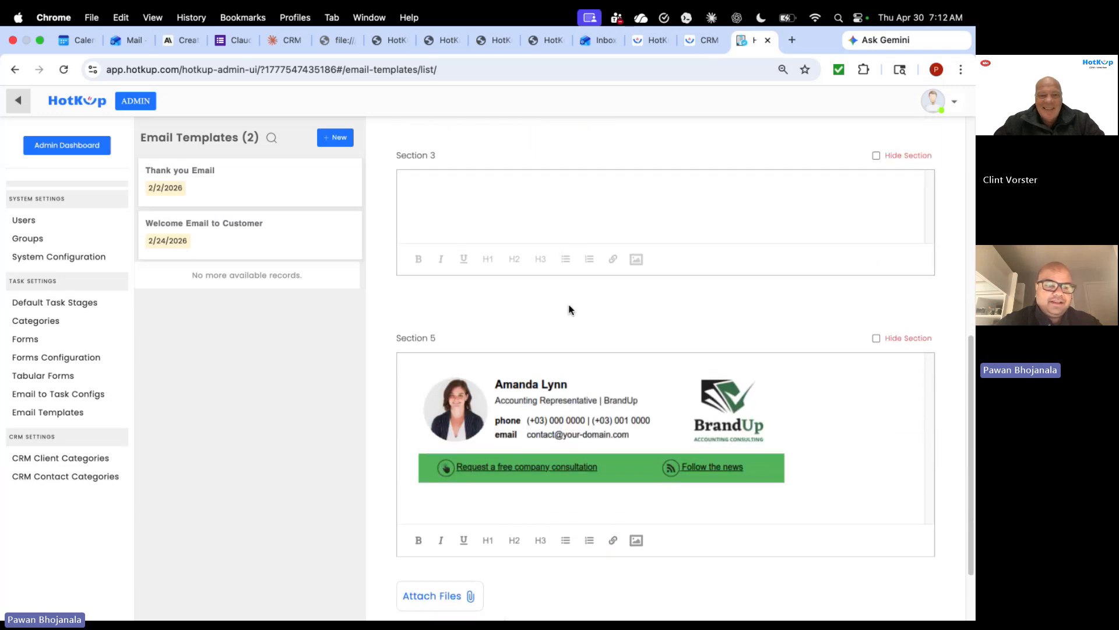
scroll(570, 310, "down", 1)
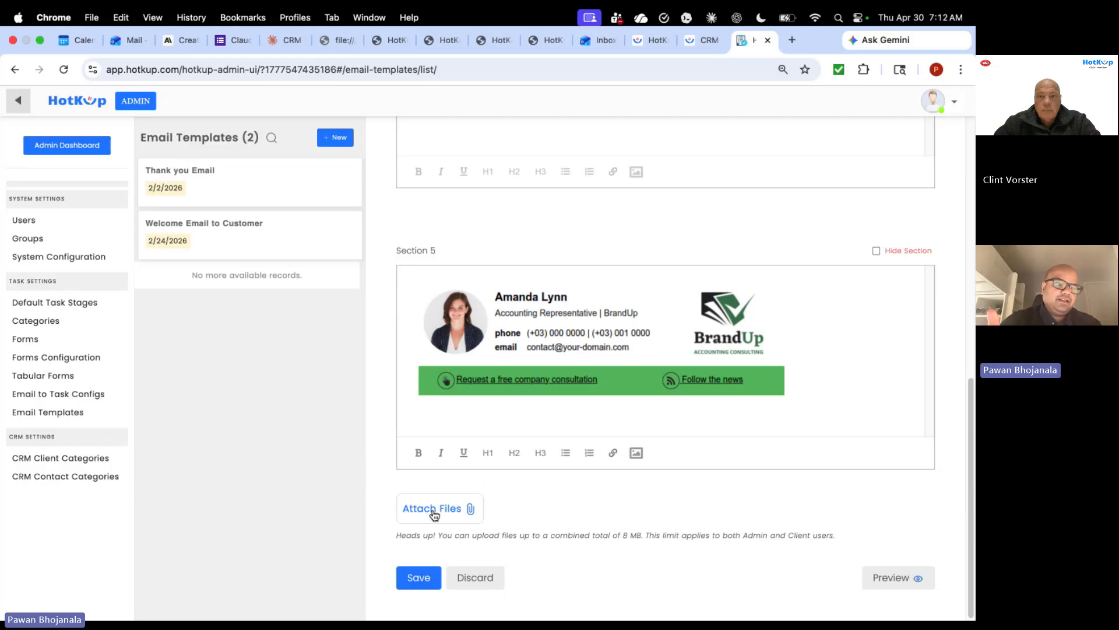
left_click(416, 586)
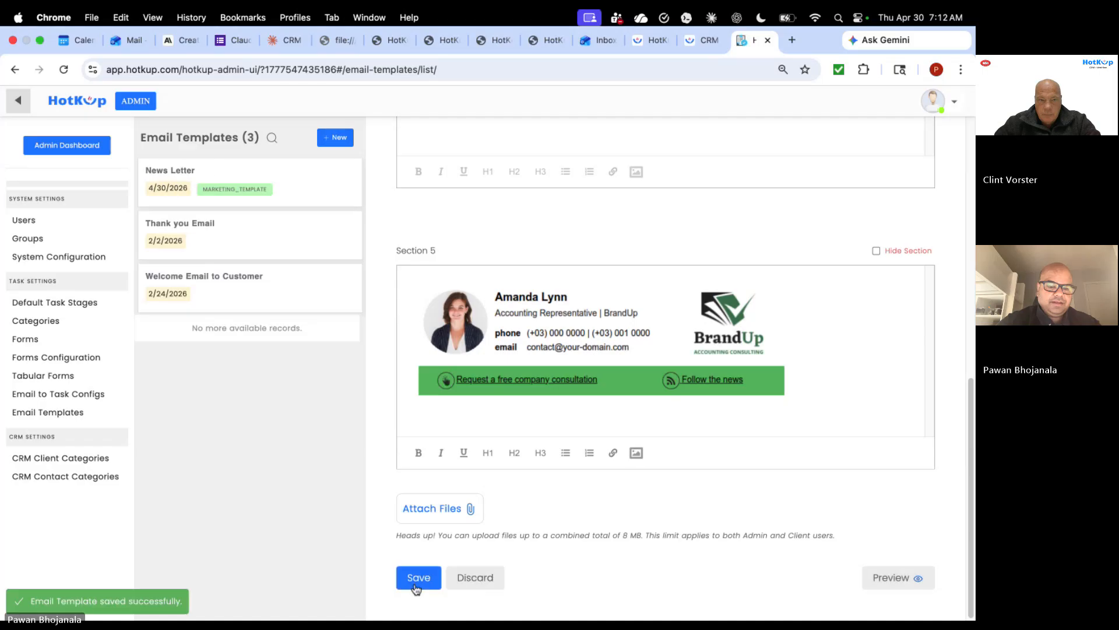
scroll(484, 392, "up", 15)
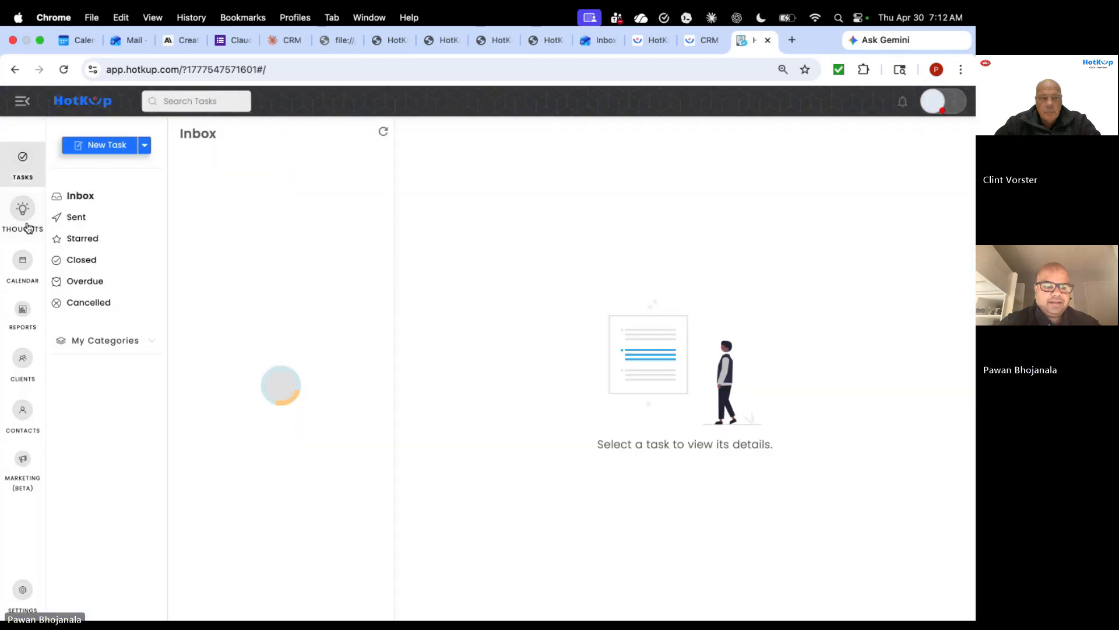
- In Marketing (Beta), trial a News Letter blast, close it, and show the New Blast options
left_click(22, 475)
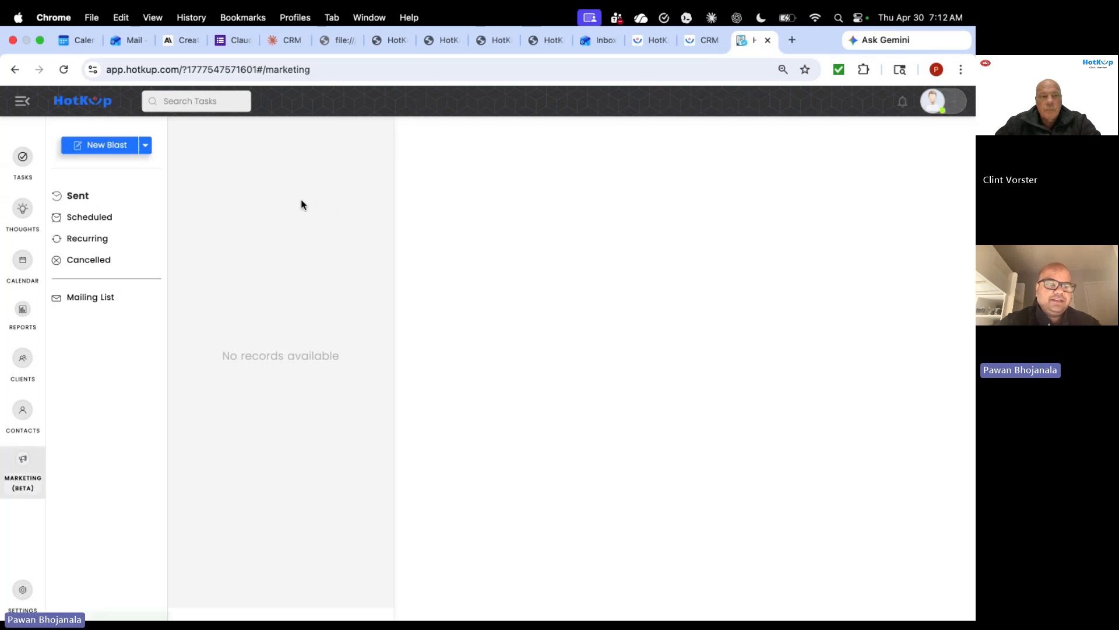
left_click(93, 147)
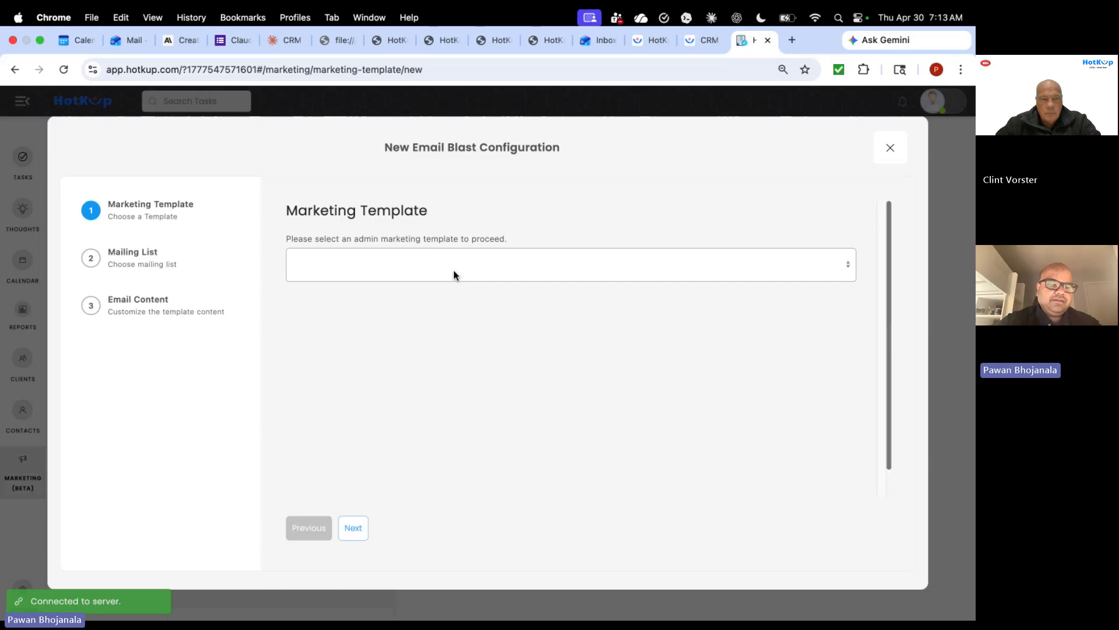
left_click(454, 271)
left_click(453, 270)
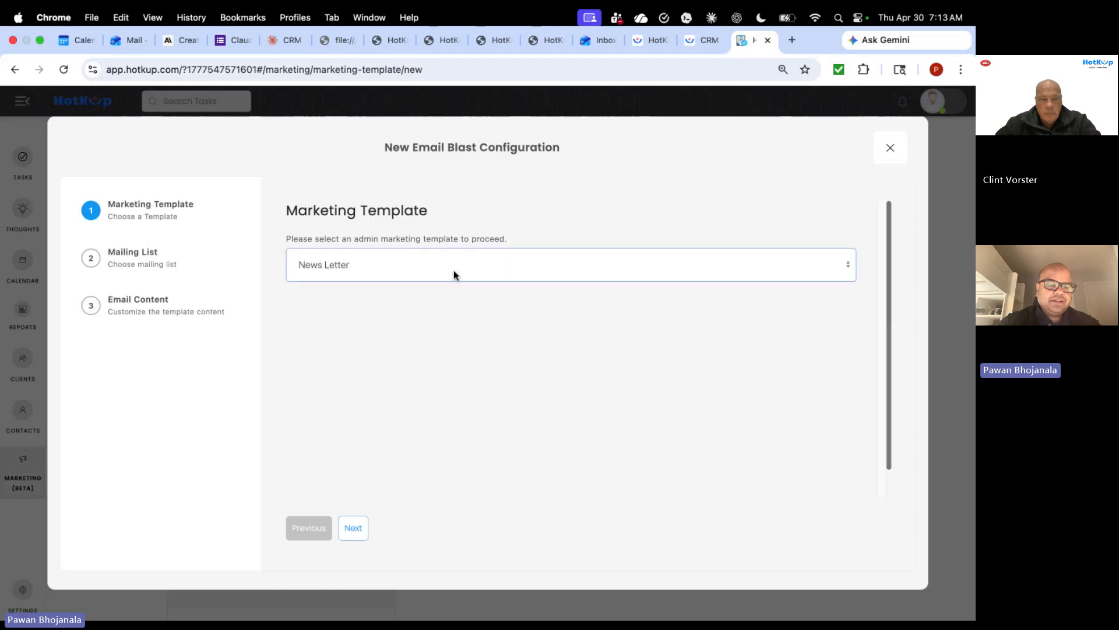
left_click(150, 265)
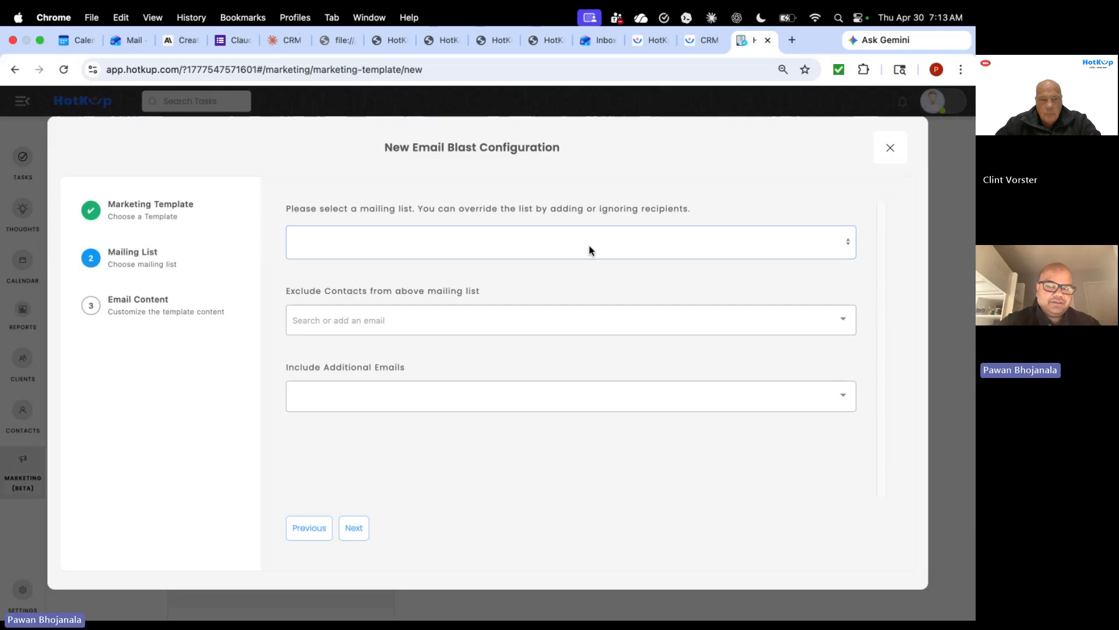
left_click(888, 150)
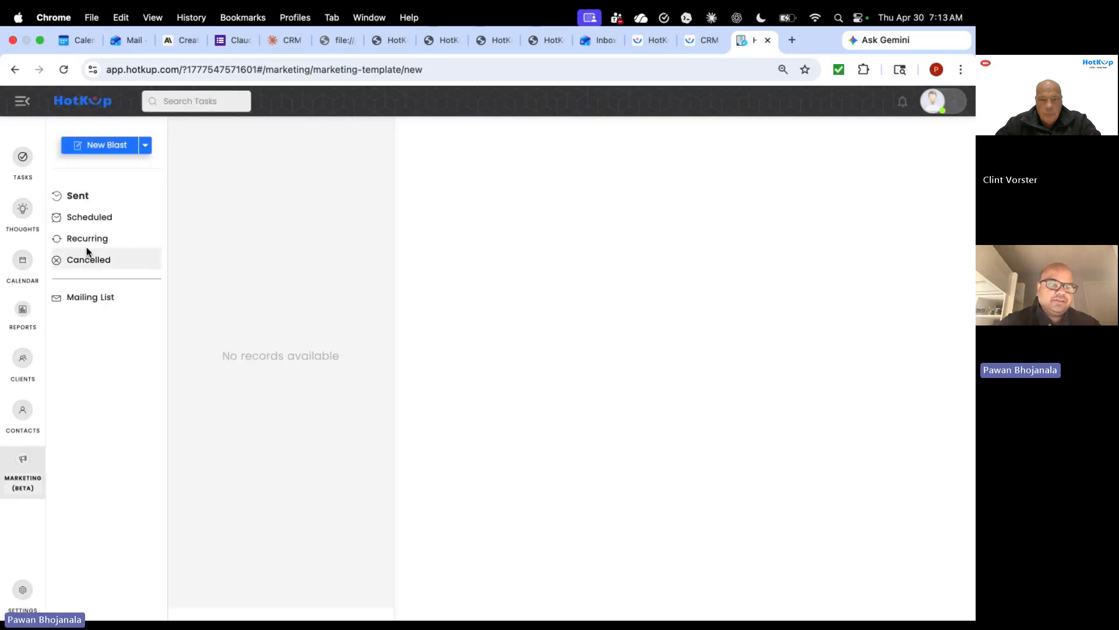
left_click(147, 150)
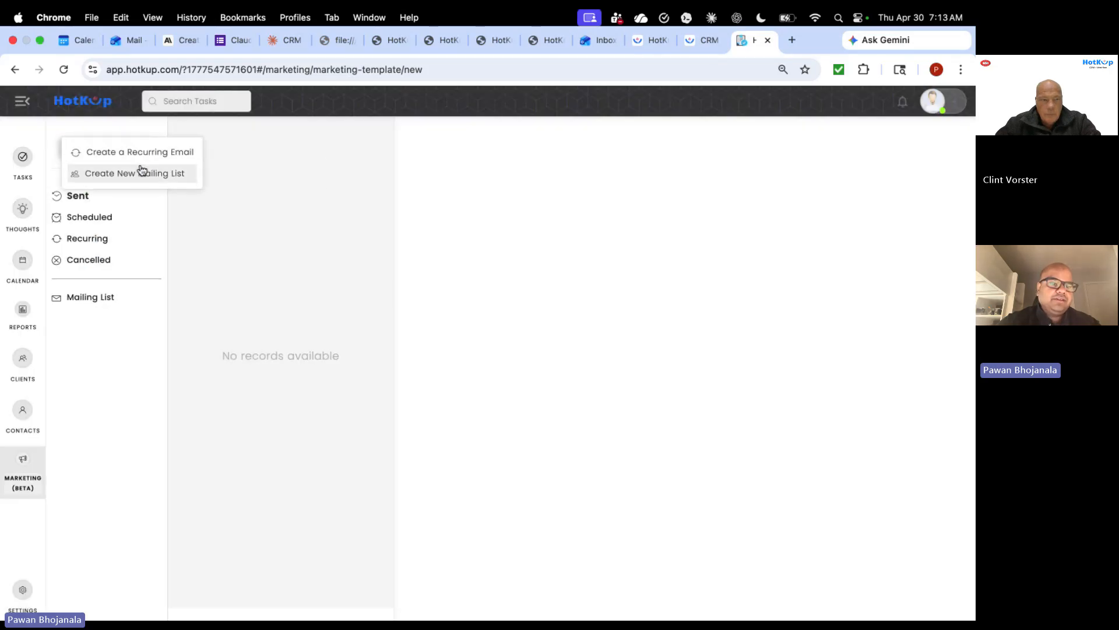
- Create mailing list 'General List' with all eight client categories, Africa Clients through Employees
left_click(140, 173)
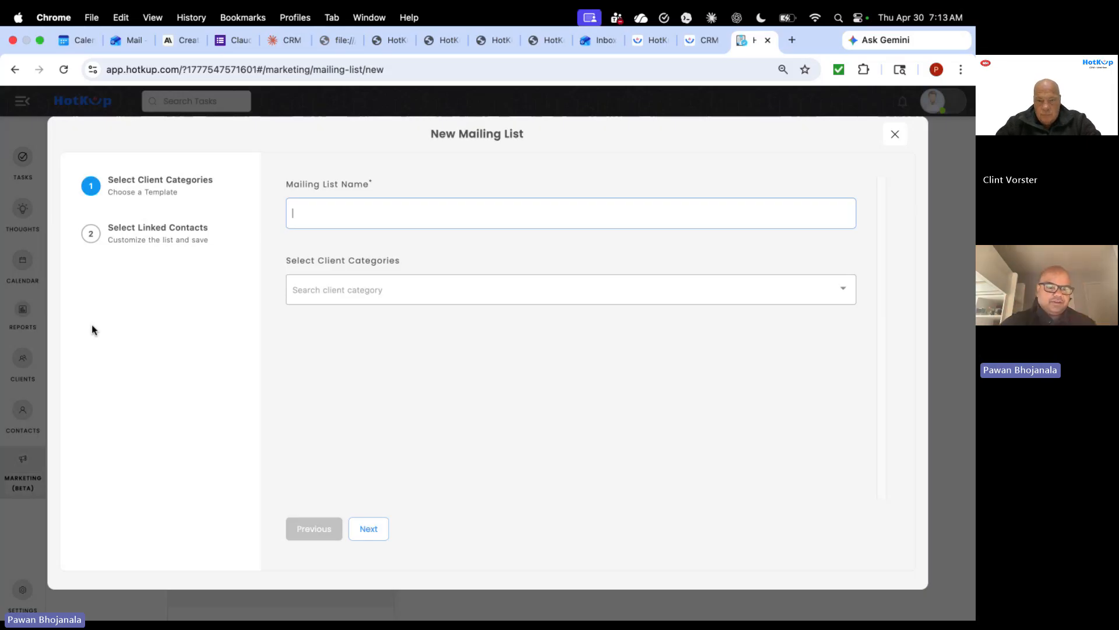
type("General List")
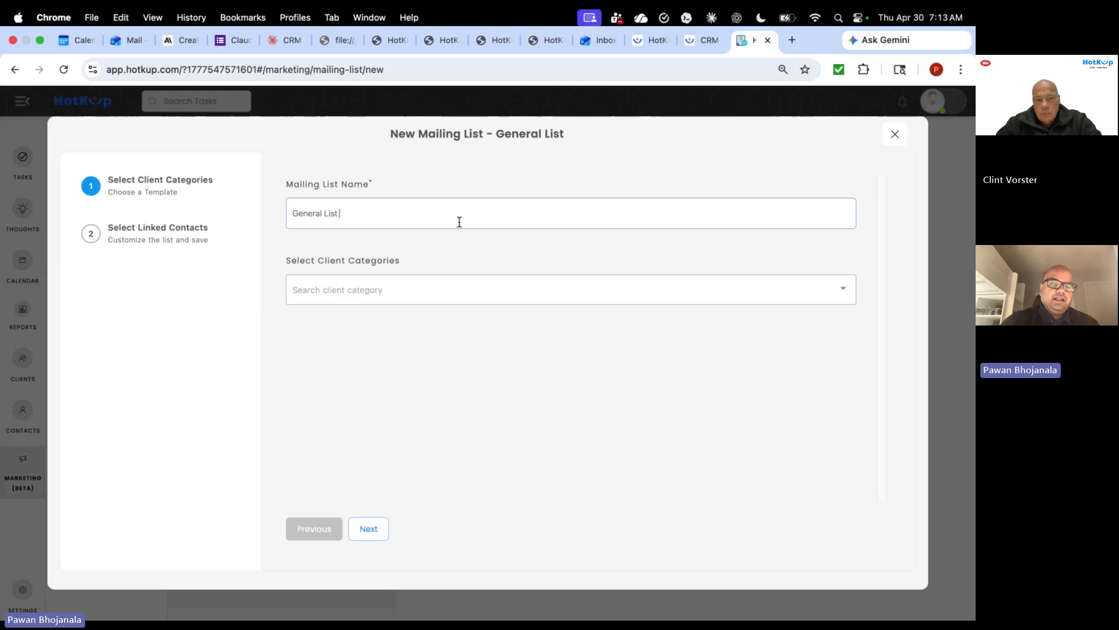
left_click(450, 290)
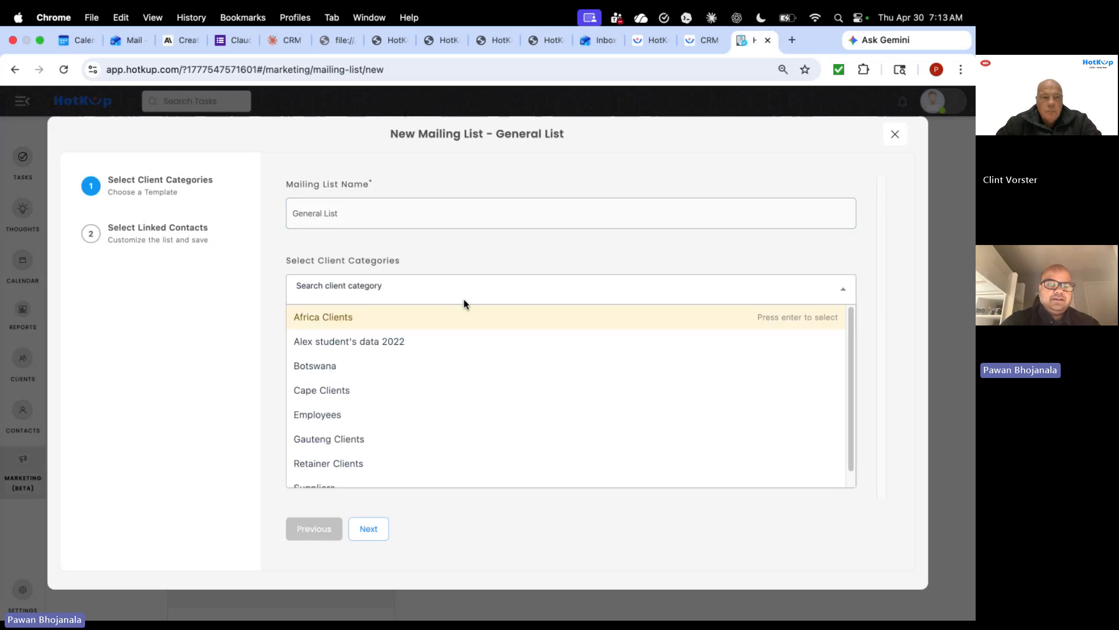
left_click(421, 324)
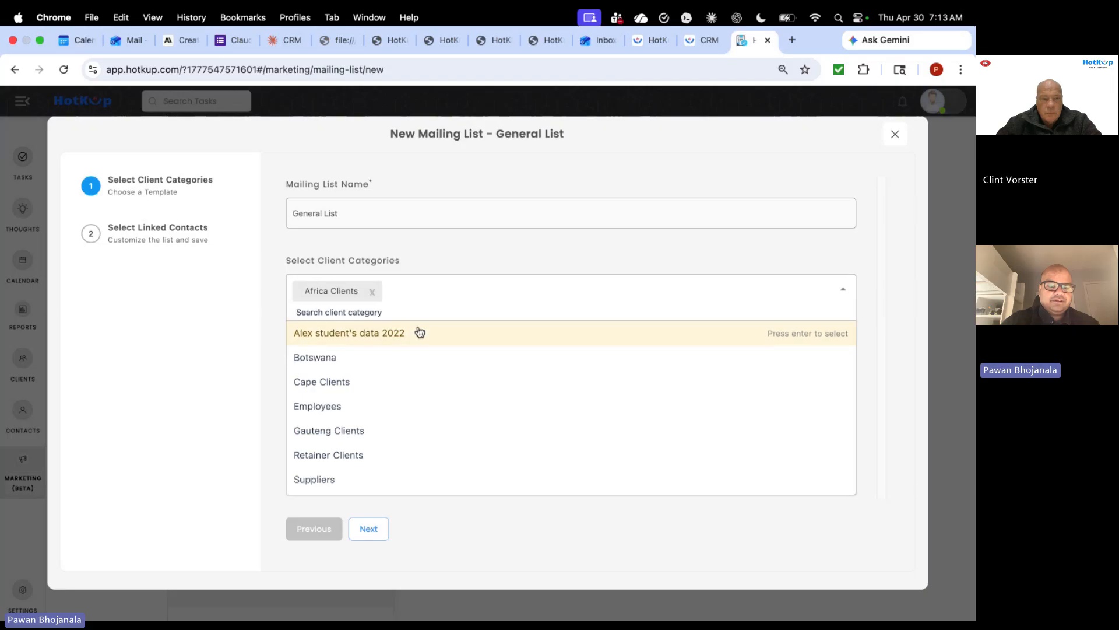
left_click(418, 332)
left_click(408, 355)
left_click(393, 379)
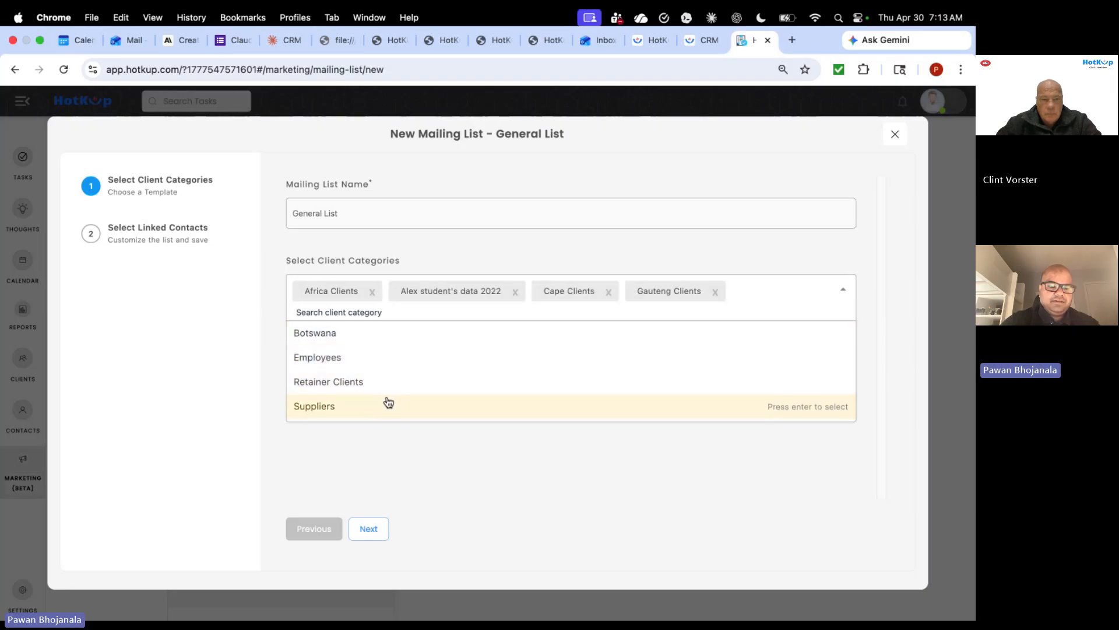
left_click(387, 403)
left_click(387, 382)
left_click(387, 358)
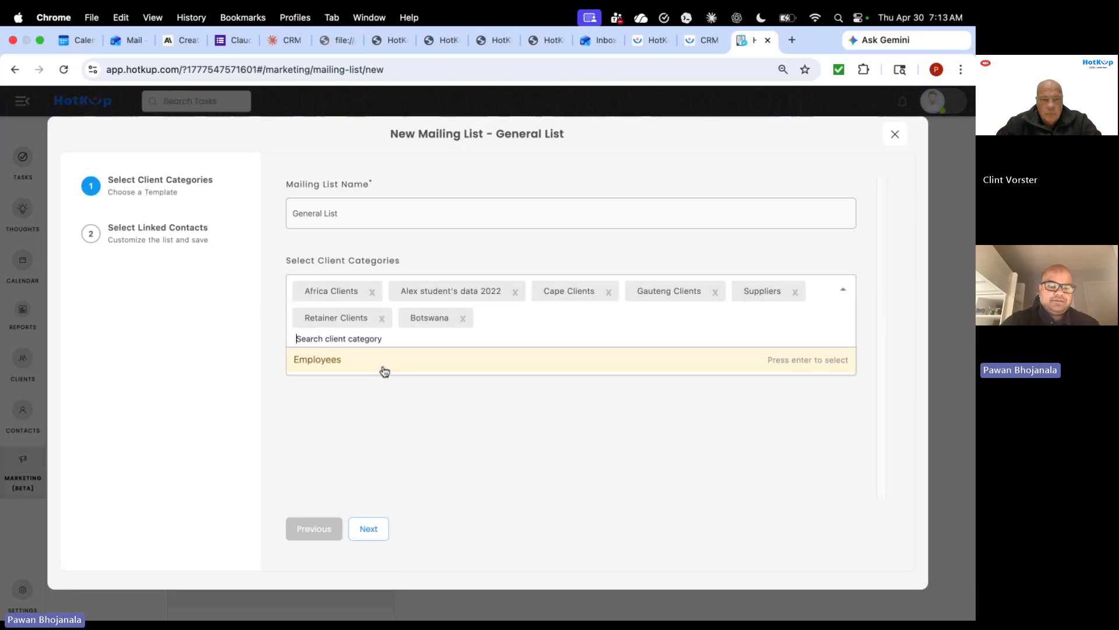
left_click(384, 372)
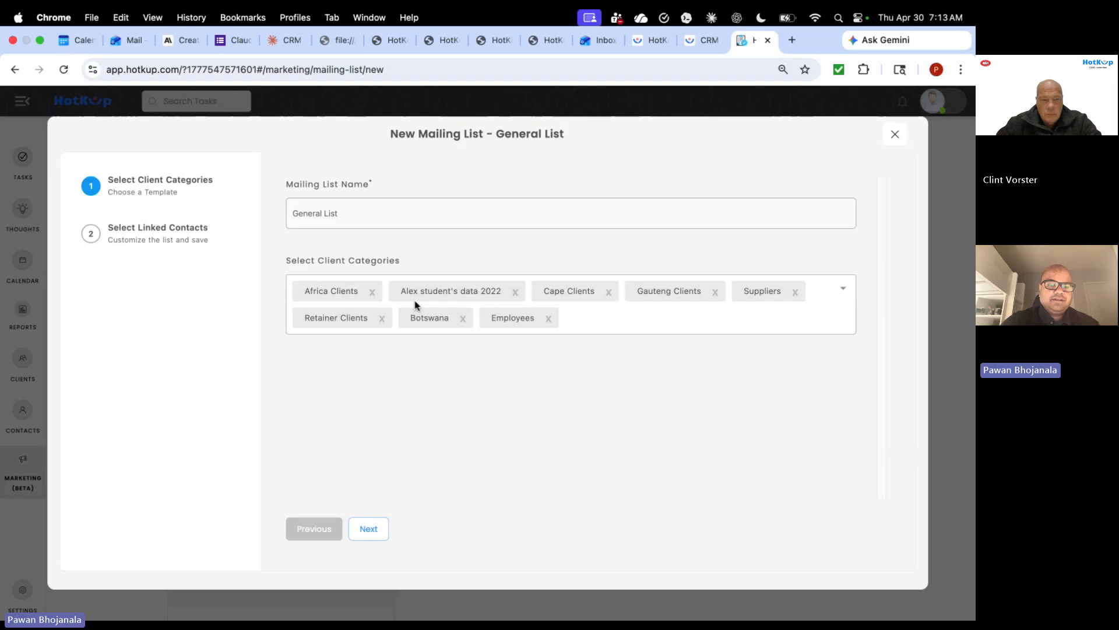
- Exclude two linked contacts, including Logan Holdings, from the General List
left_click(373, 528)
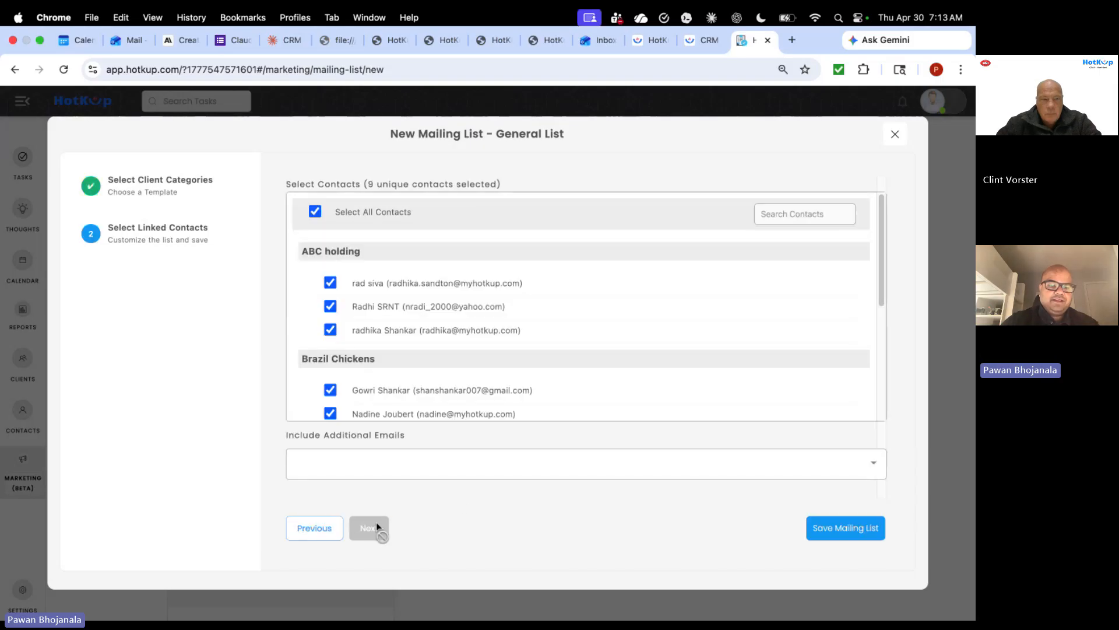
scroll(530, 292, "down", 2)
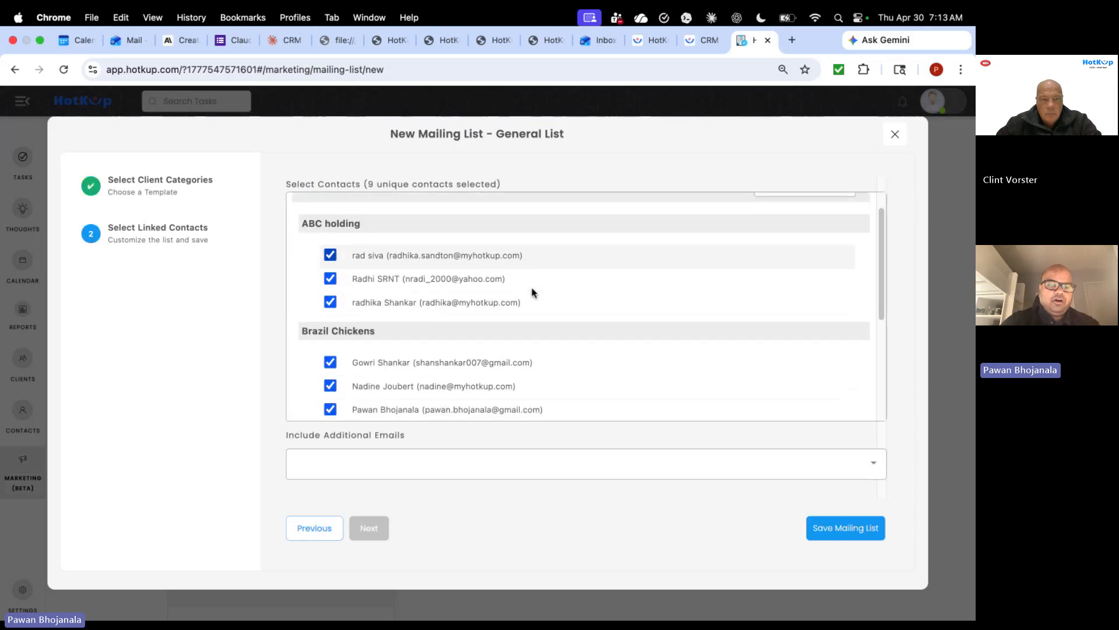
scroll(532, 291, "down", 5)
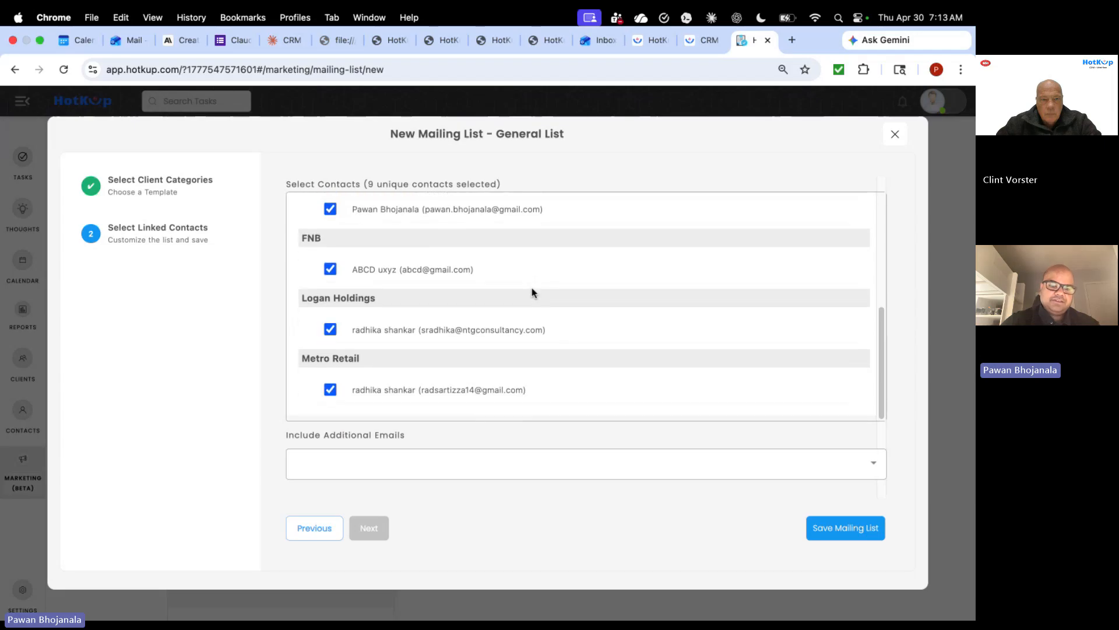
scroll(532, 292, "up", 5)
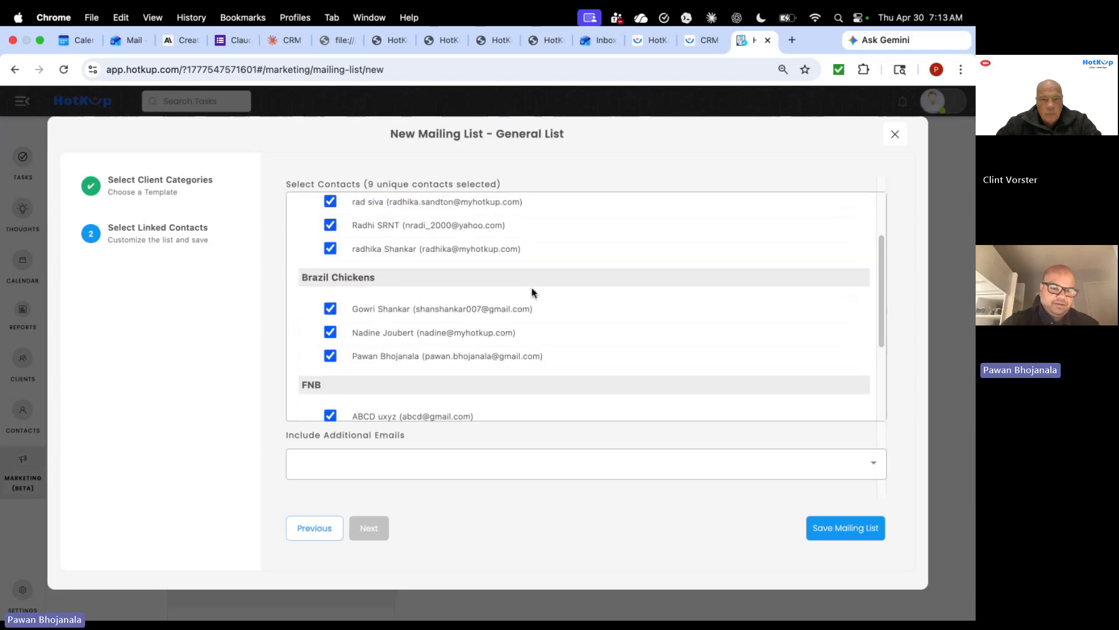
scroll(532, 292, "up", 2)
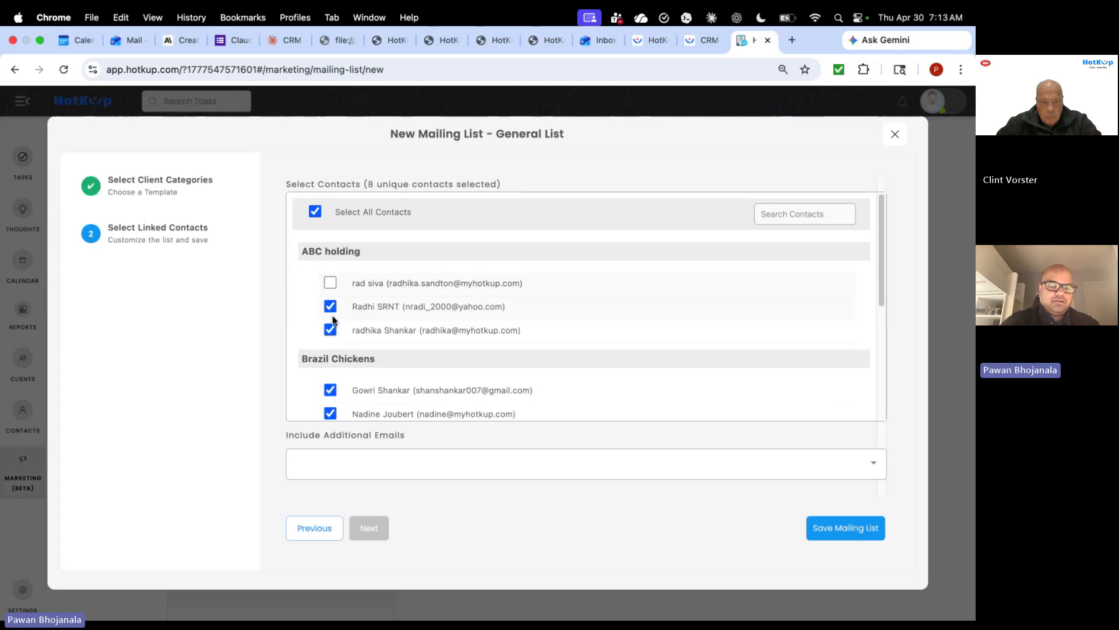
left_click(330, 330)
scroll(419, 332, "down", 5)
scroll(442, 333, "up", 1)
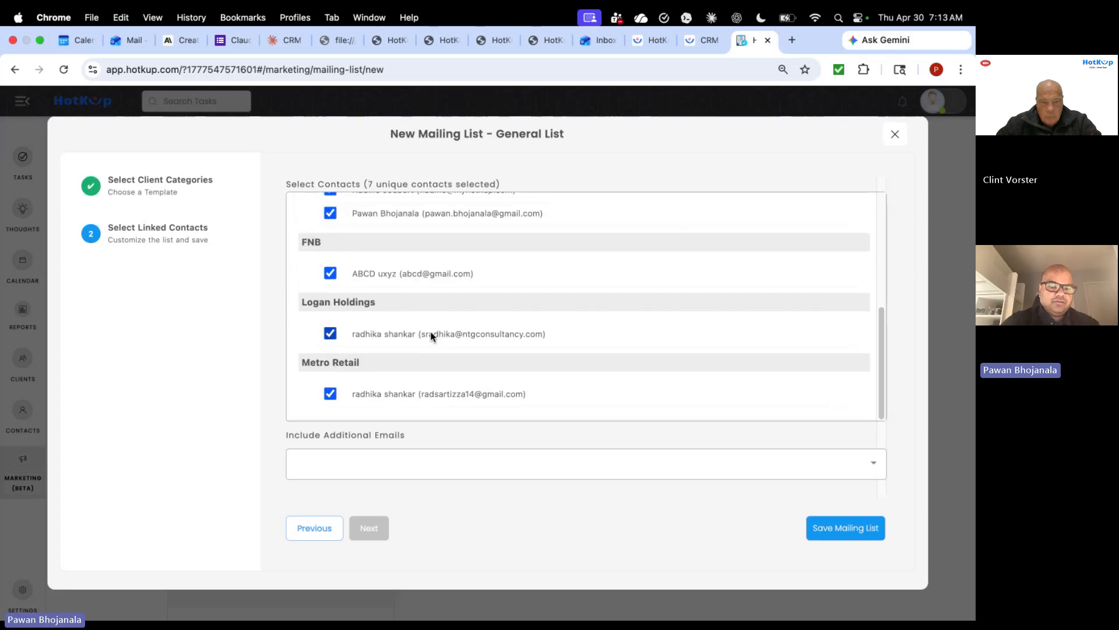
left_click(330, 335)
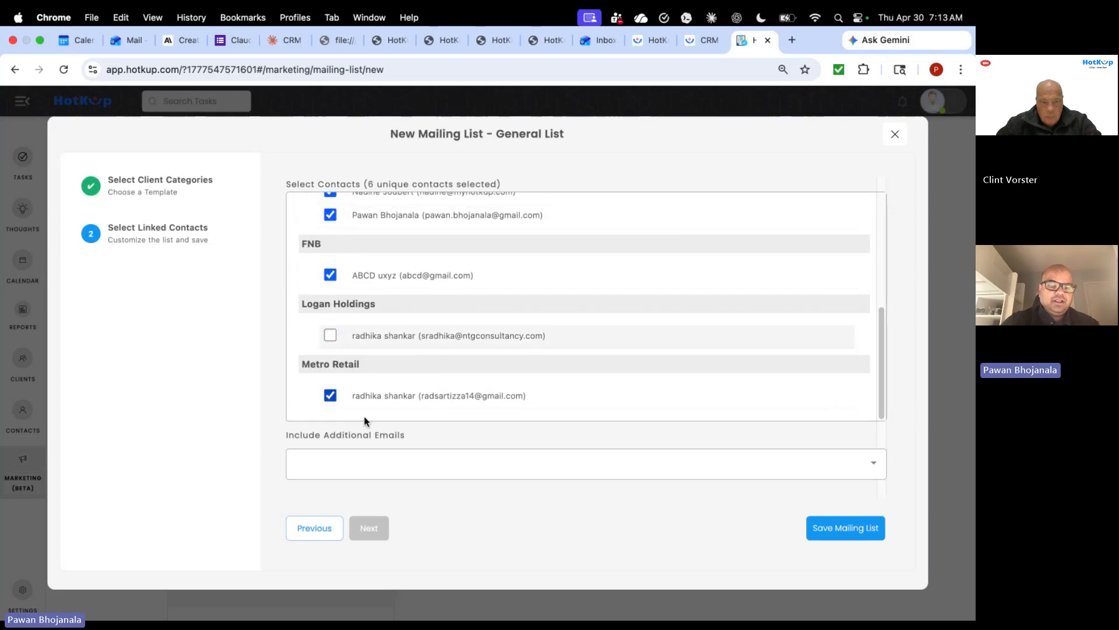
- Add one extra recipient email address and save the General List mailing list
left_click(358, 470)
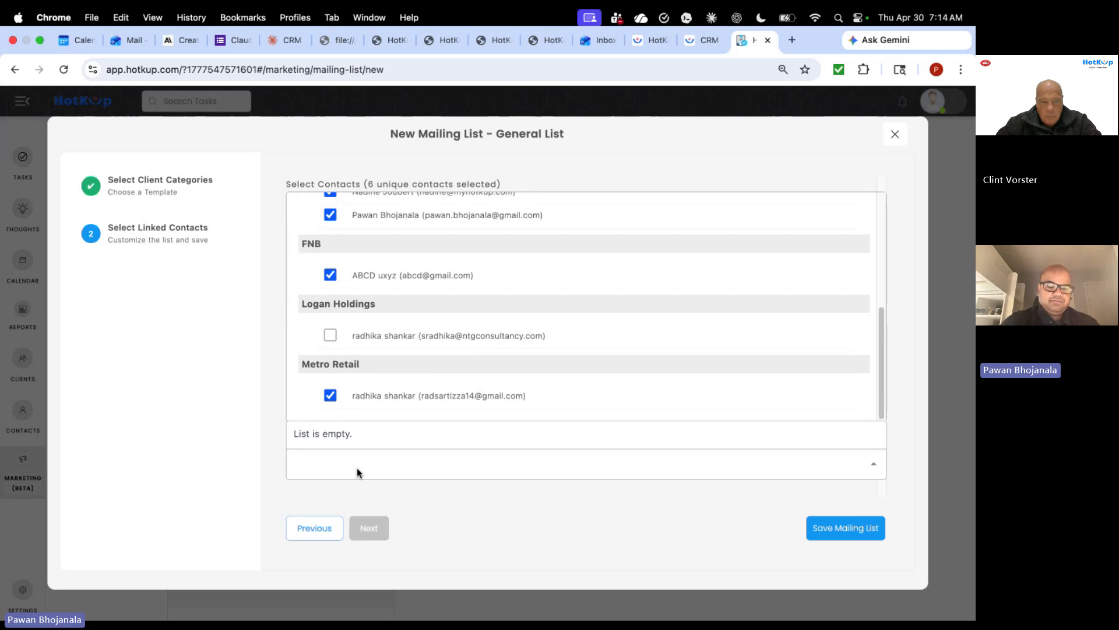
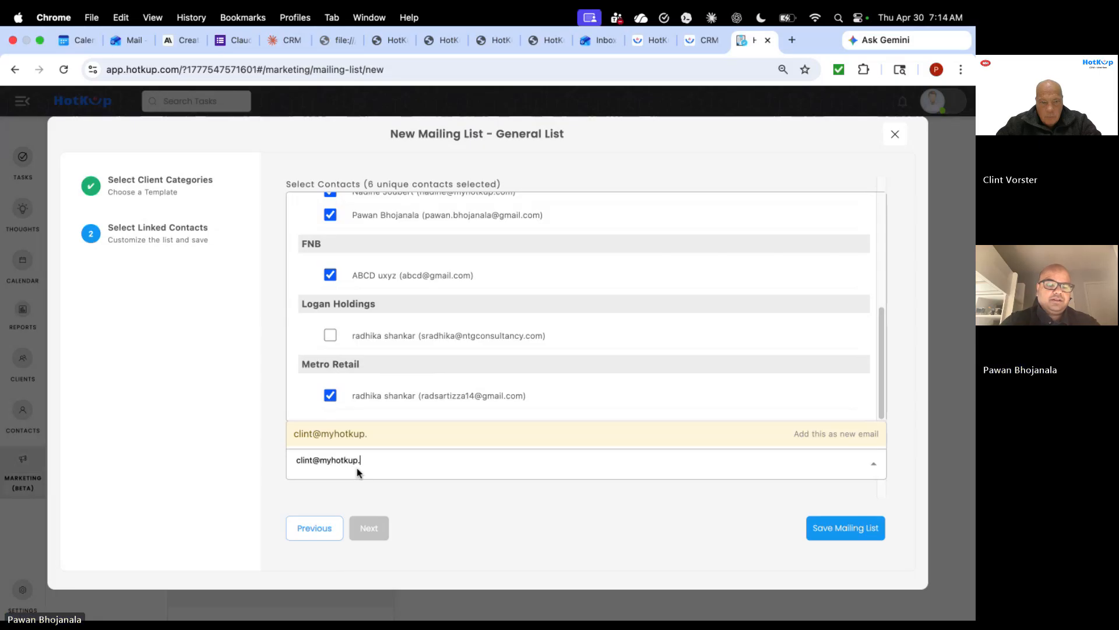
key("Return")
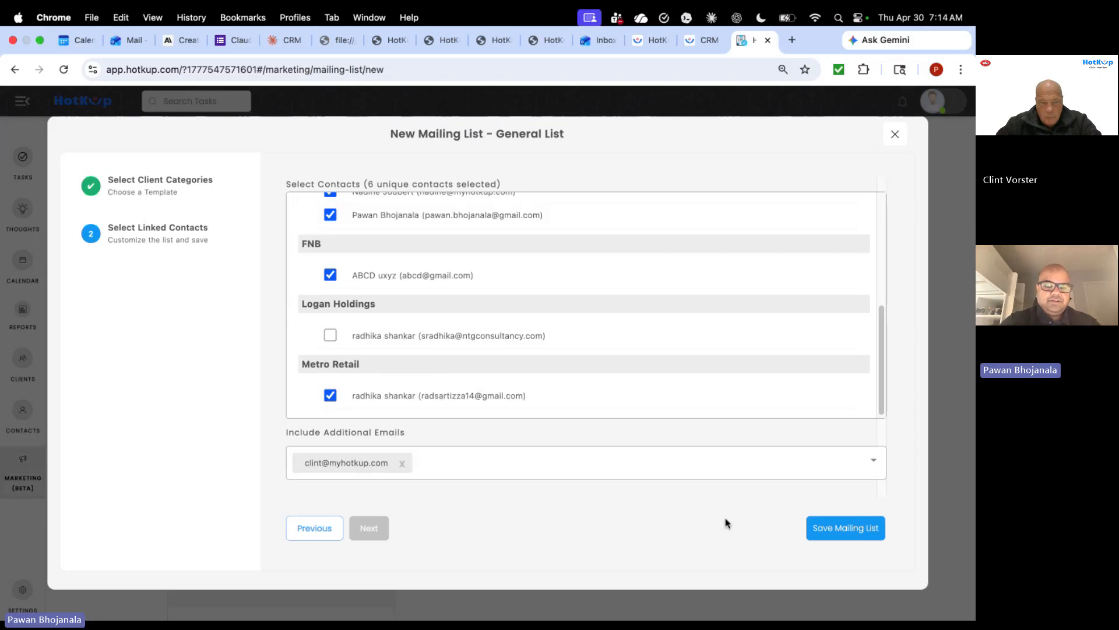
left_click(852, 531)
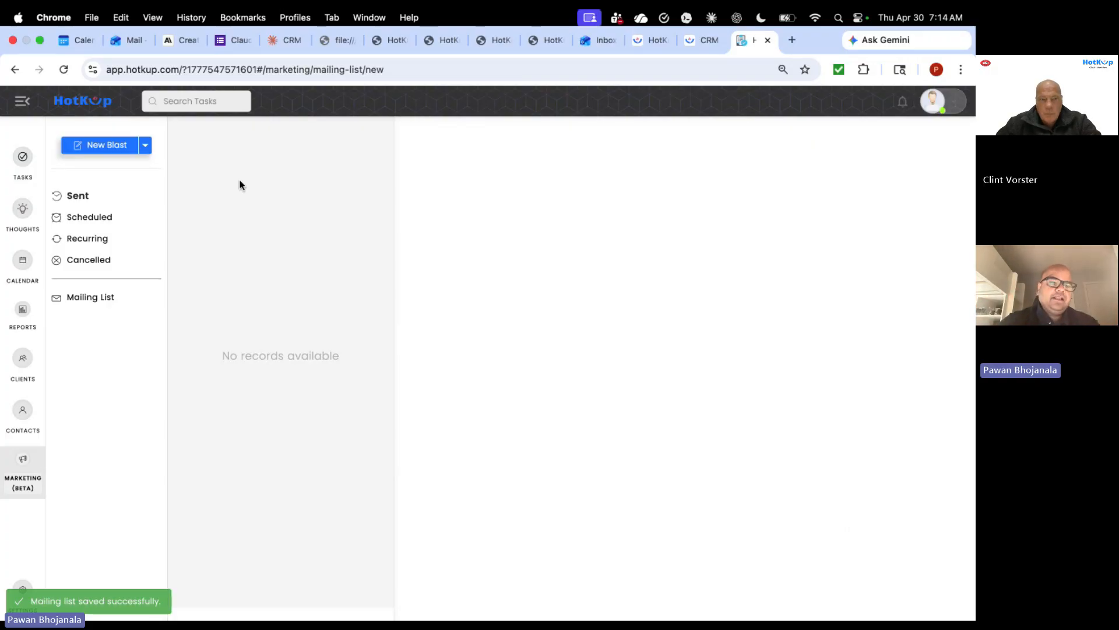
- Review the News Letter blast setup, discard it, and view the saved mailing lists
left_click(110, 148)
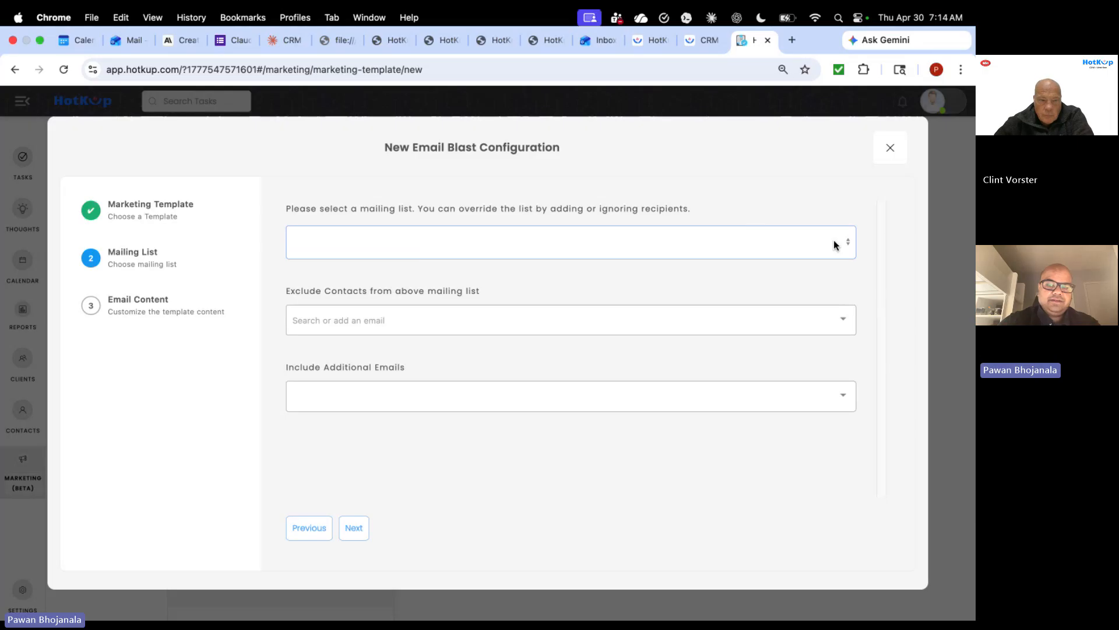
left_click(150, 209)
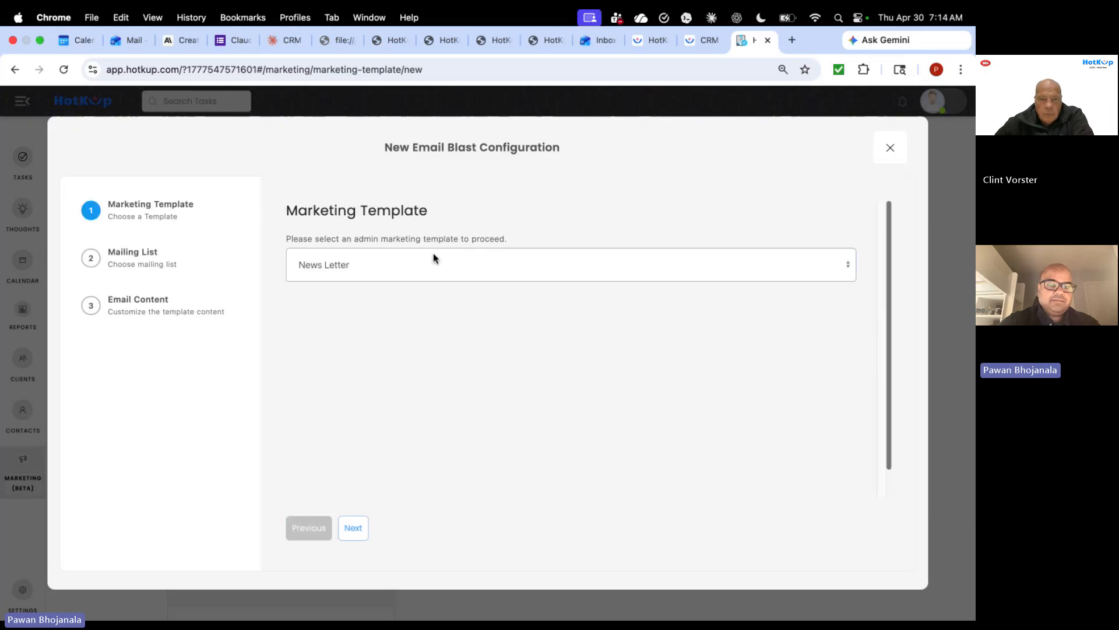
left_click(419, 258)
left_click(419, 257)
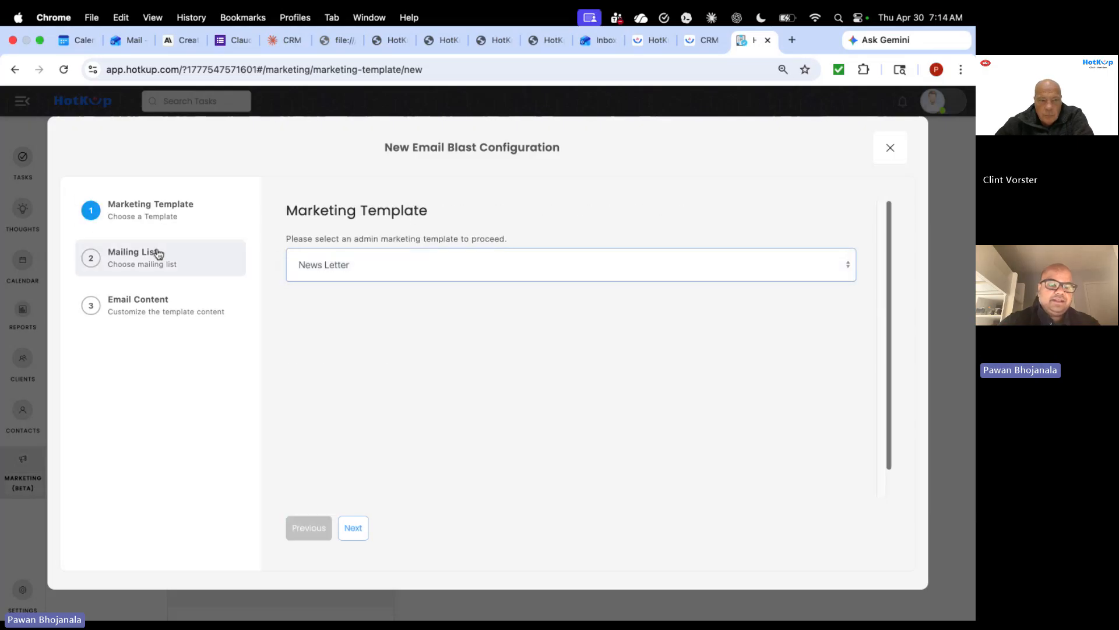
left_click(354, 529)
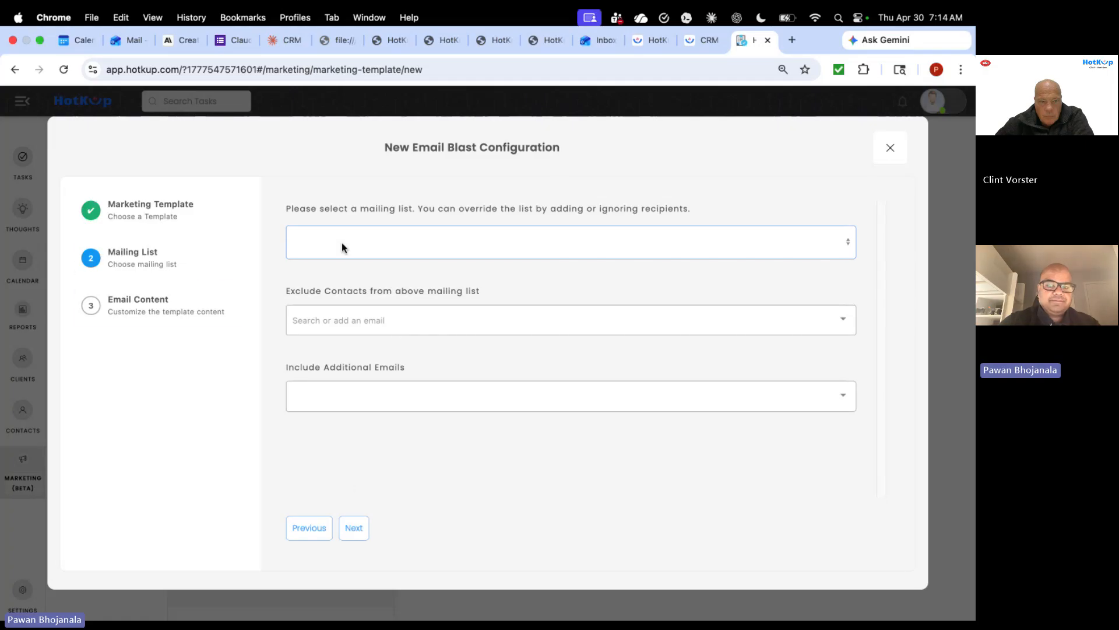
left_click(890, 147)
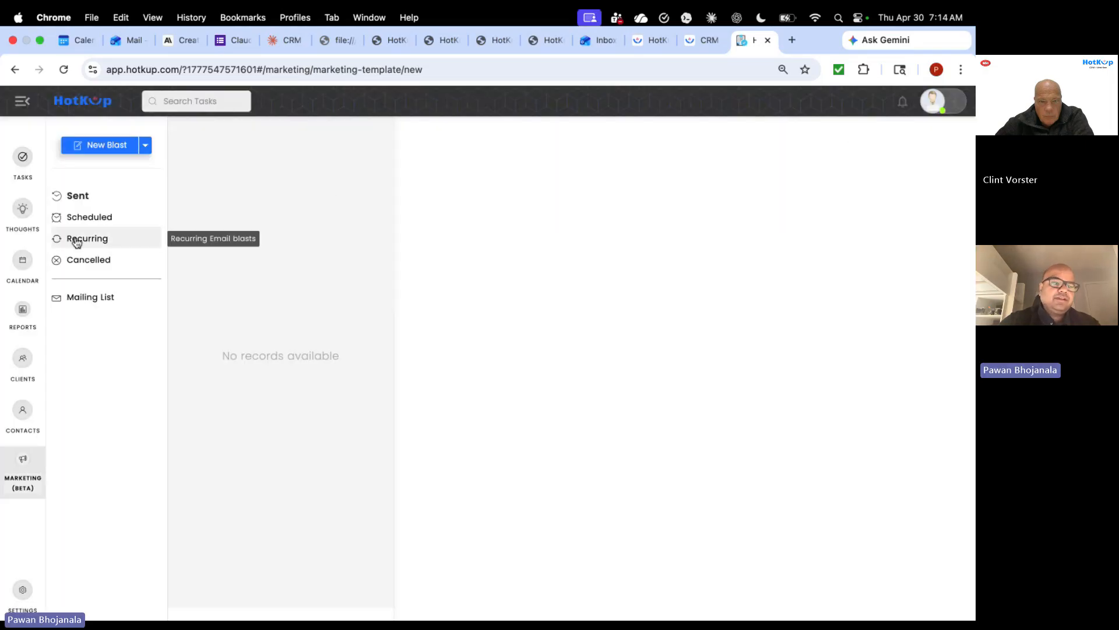
left_click(87, 296)
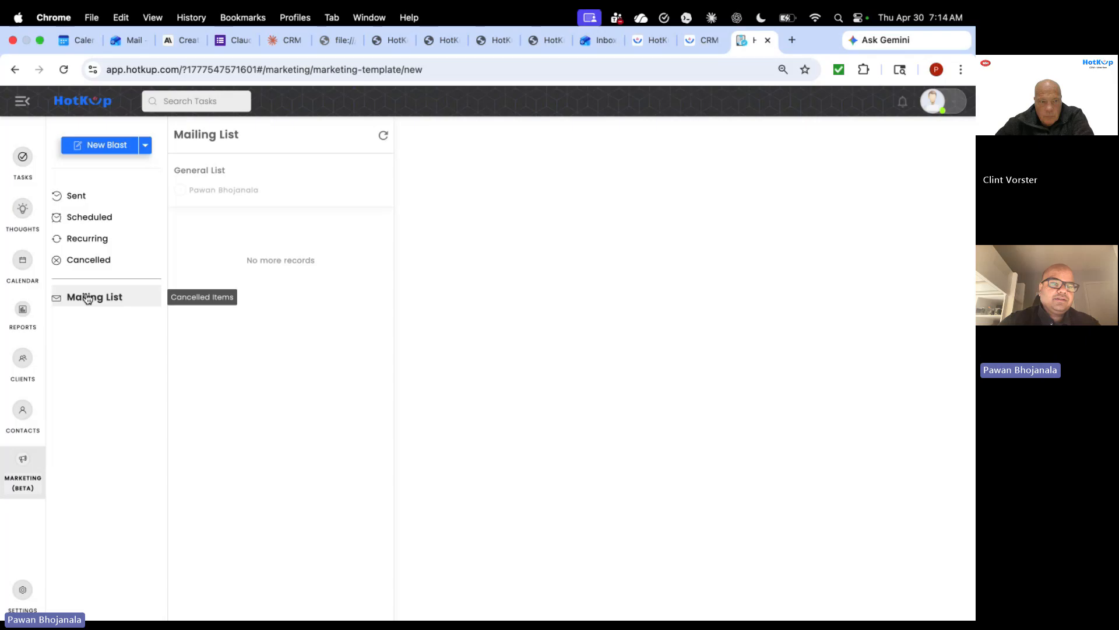
- Start a new email blast using the News Letter template and the General List recipients
left_click(251, 166)
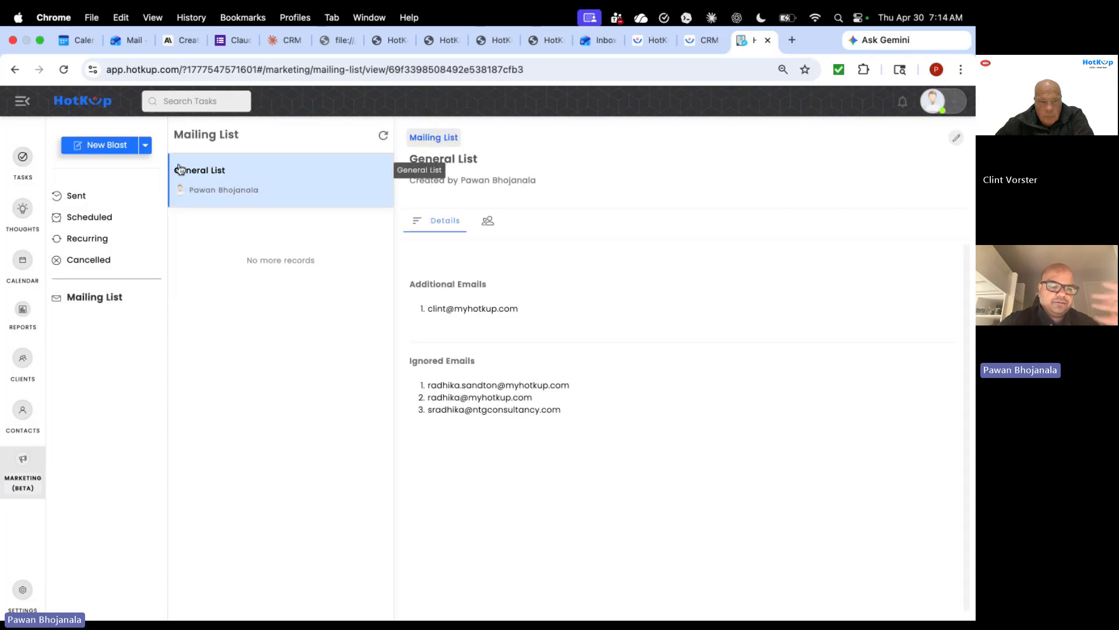
left_click(99, 146)
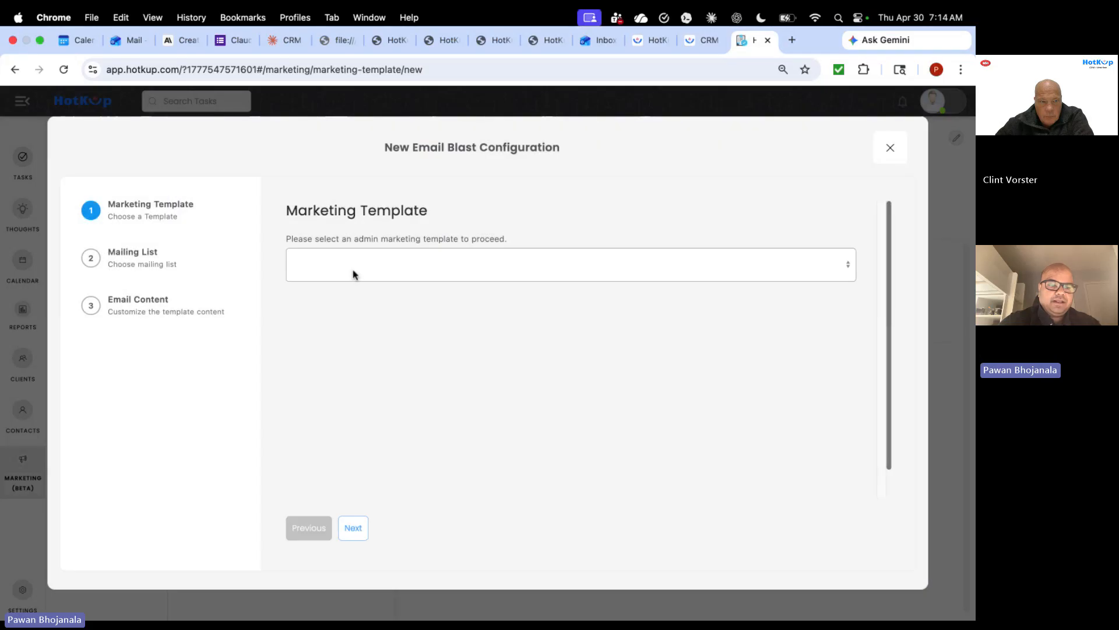
left_click(435, 265)
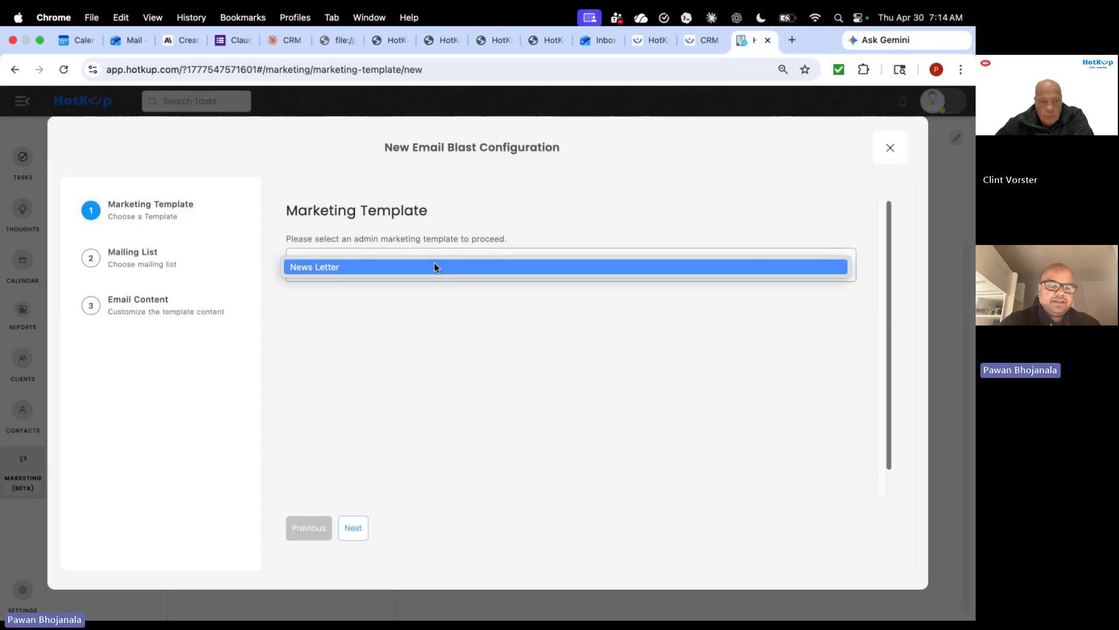
left_click(433, 268)
left_click(170, 260)
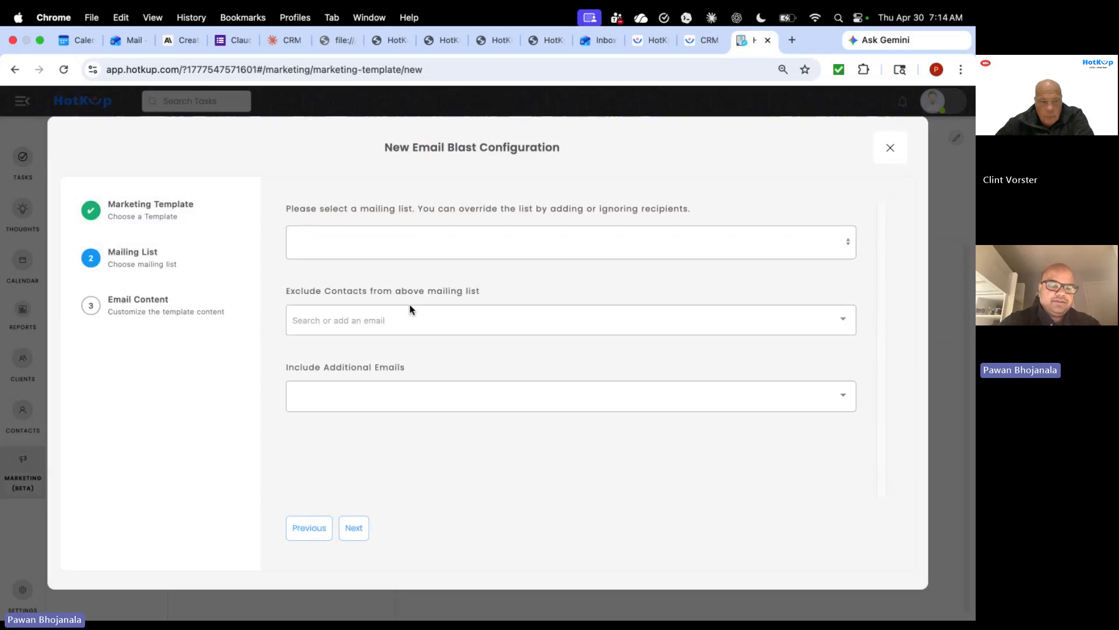
left_click(422, 236)
left_click(411, 241)
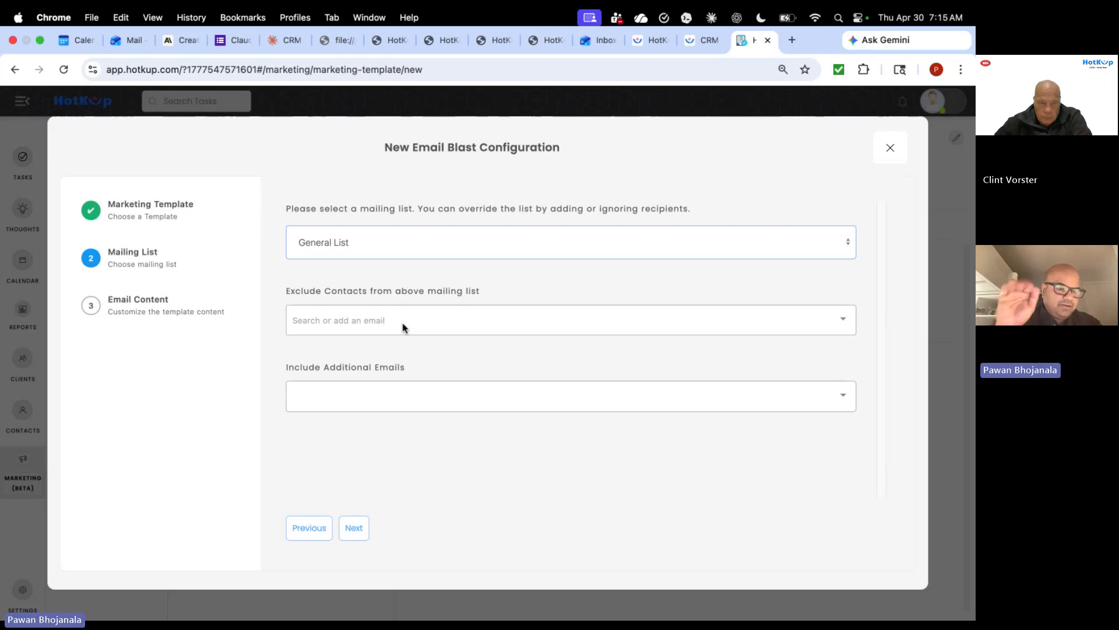
- Leave the blast's excluded contacts and additional emails empty
left_click(403, 324)
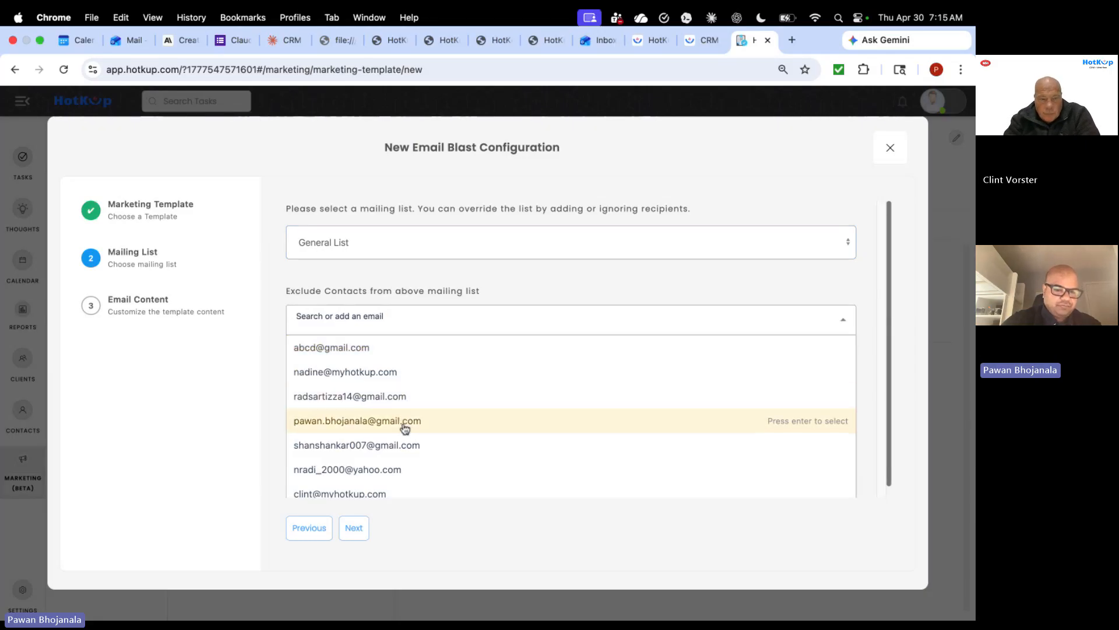
left_click(275, 411)
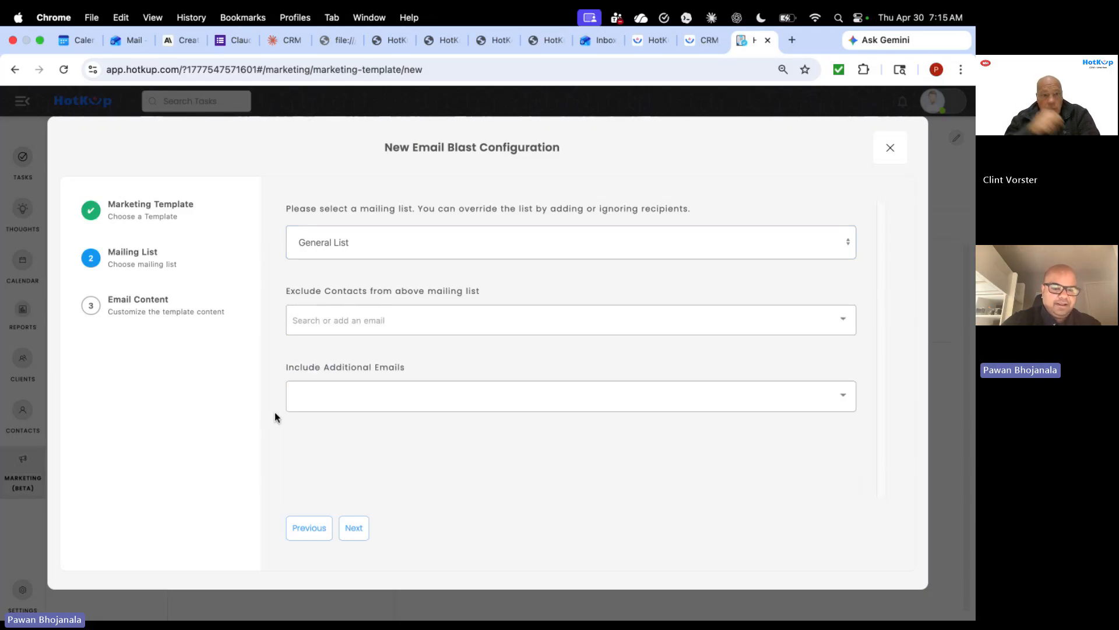
left_click(327, 396)
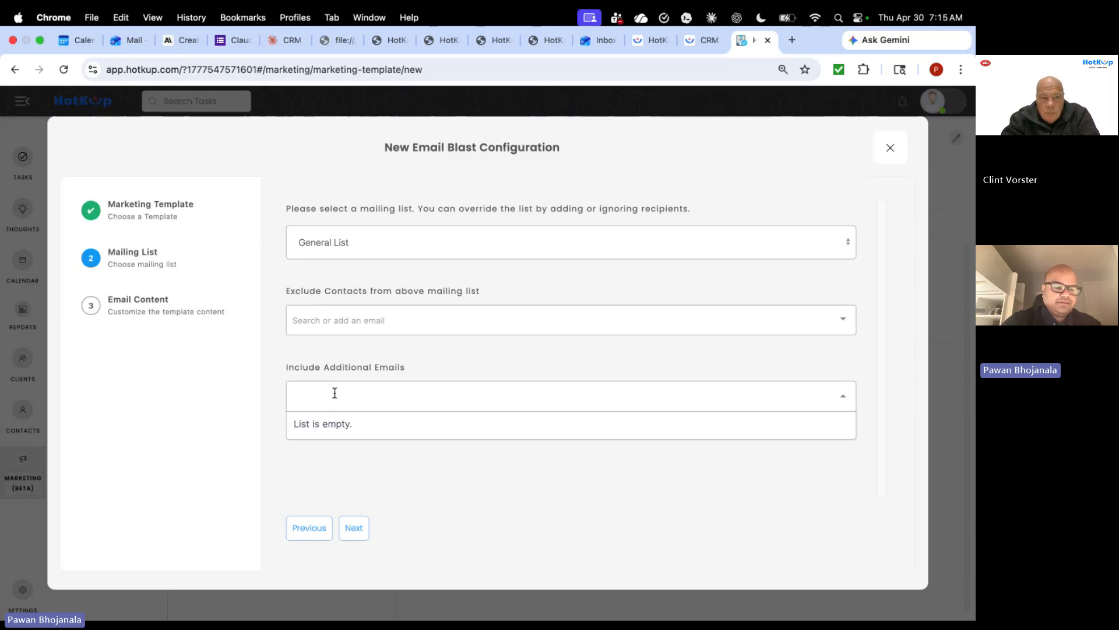
left_click(346, 478)
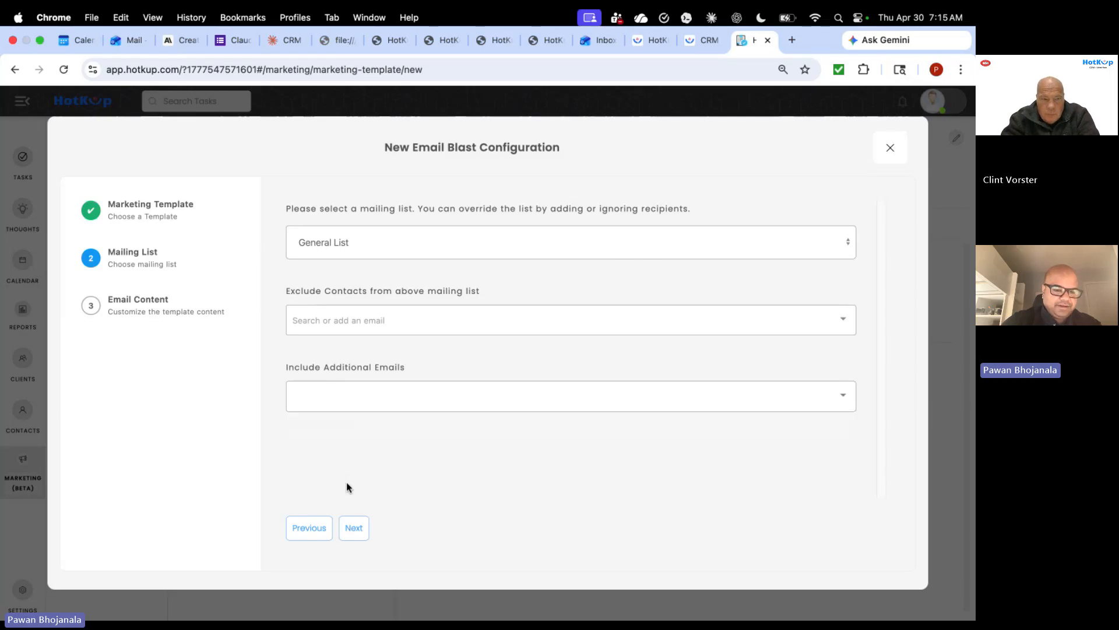
- Complete the subject as 'News Letter May 2026' and type the section 2 sentence about adding text or images
left_click(357, 528)
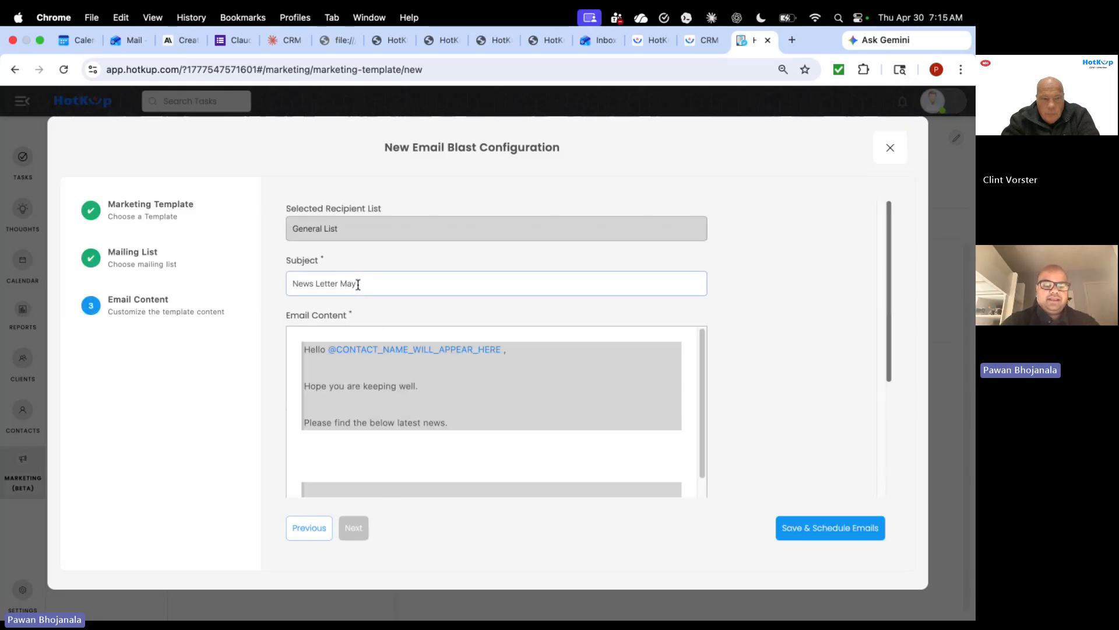
type("May 2026")
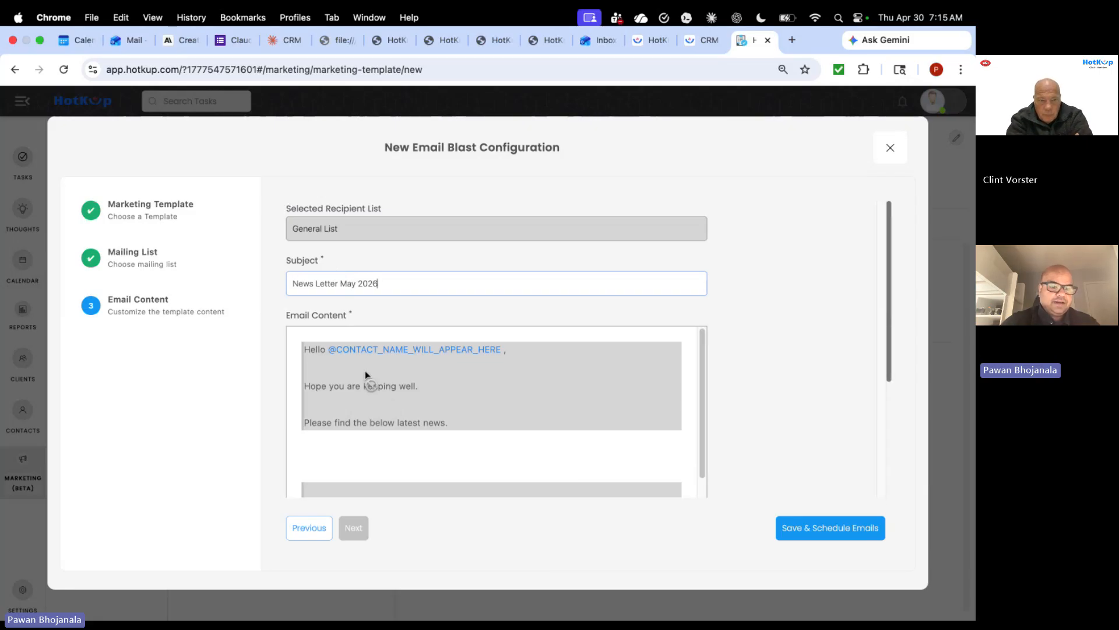
scroll(365, 375, "down", 5)
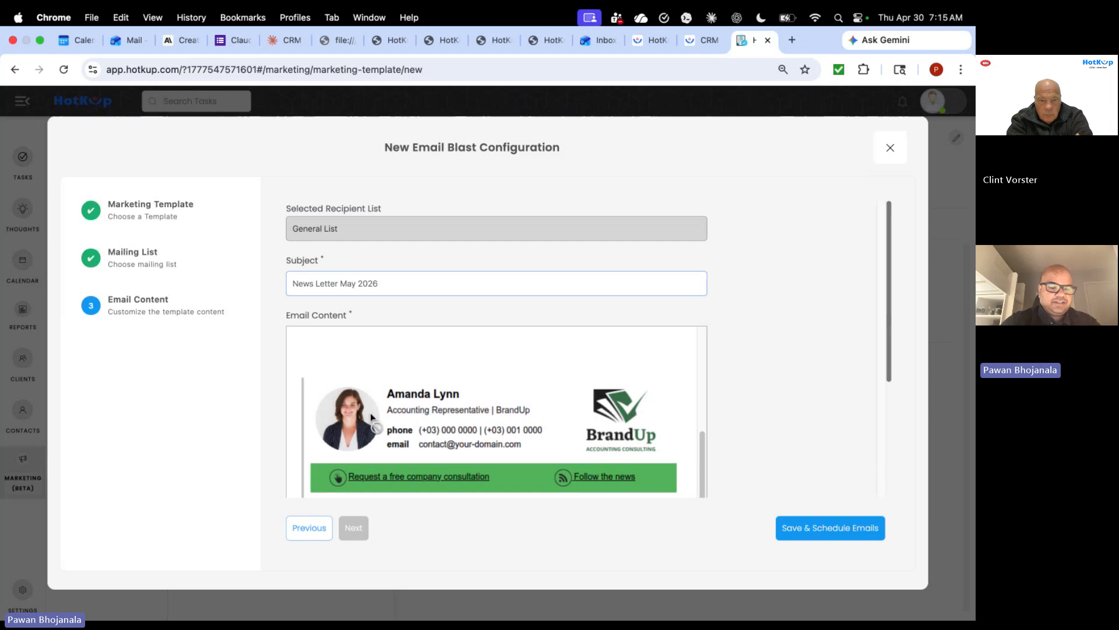
scroll(387, 433, "up", 3)
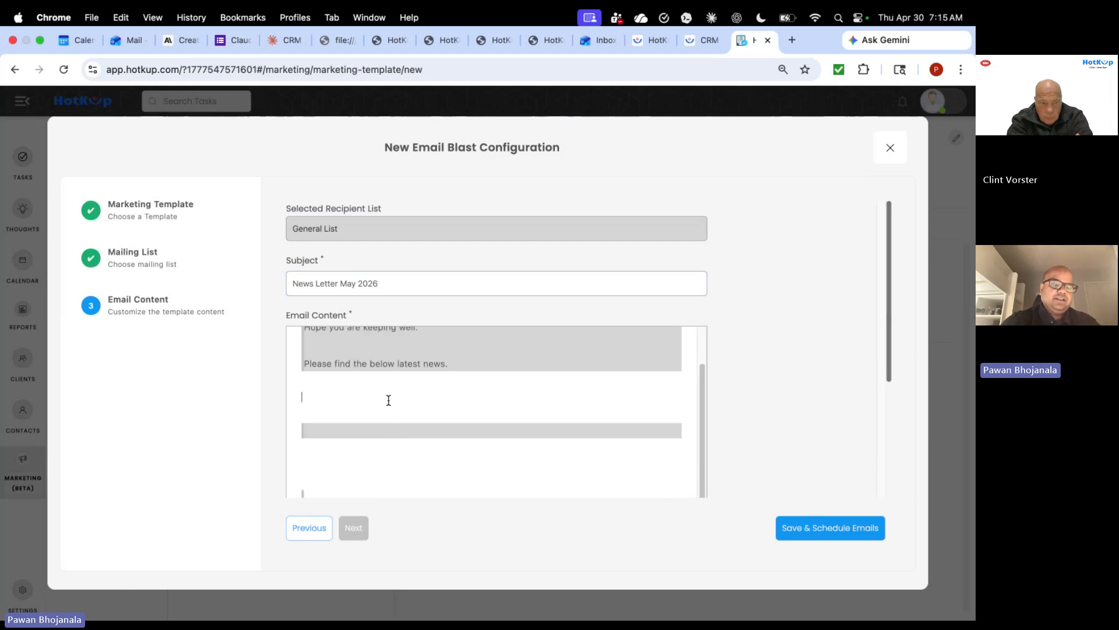
type("is section 2 and you can add")
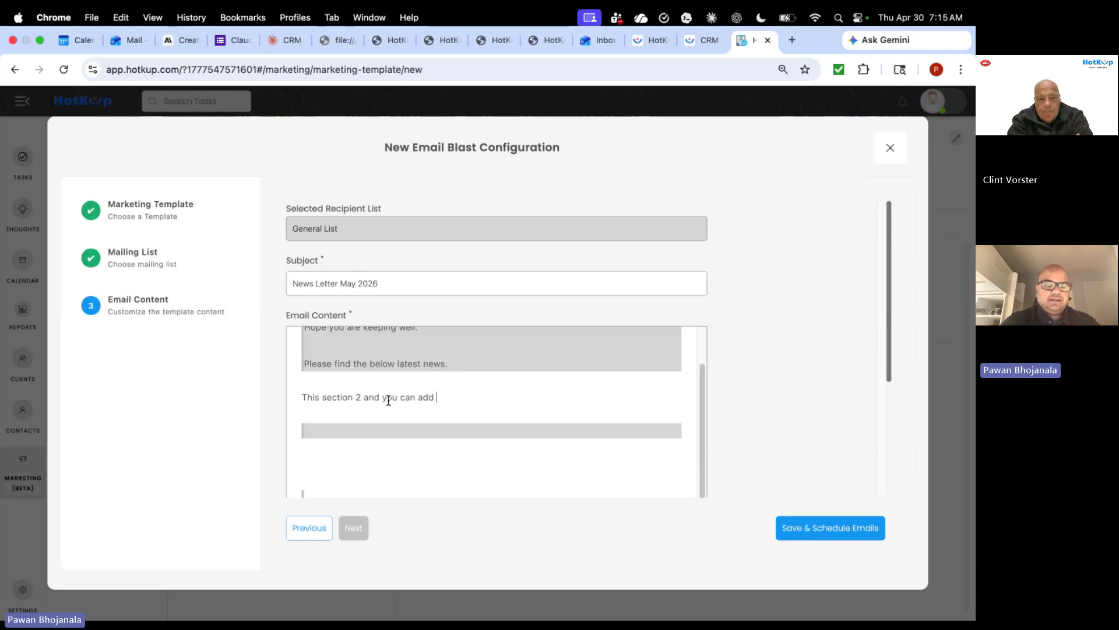
type(" text or")
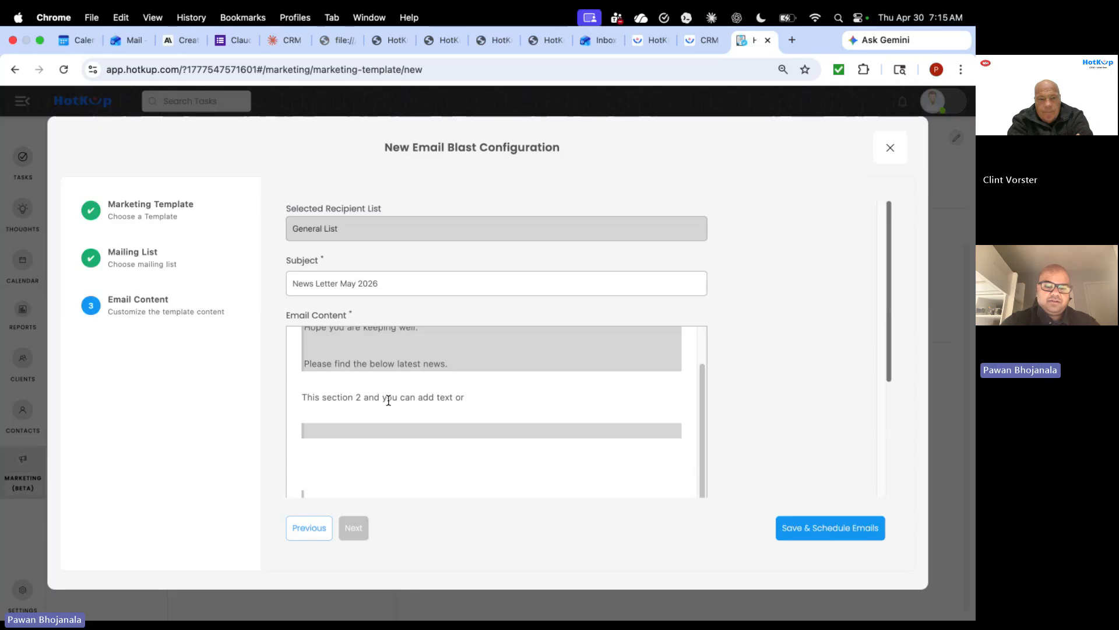
type(" imag")
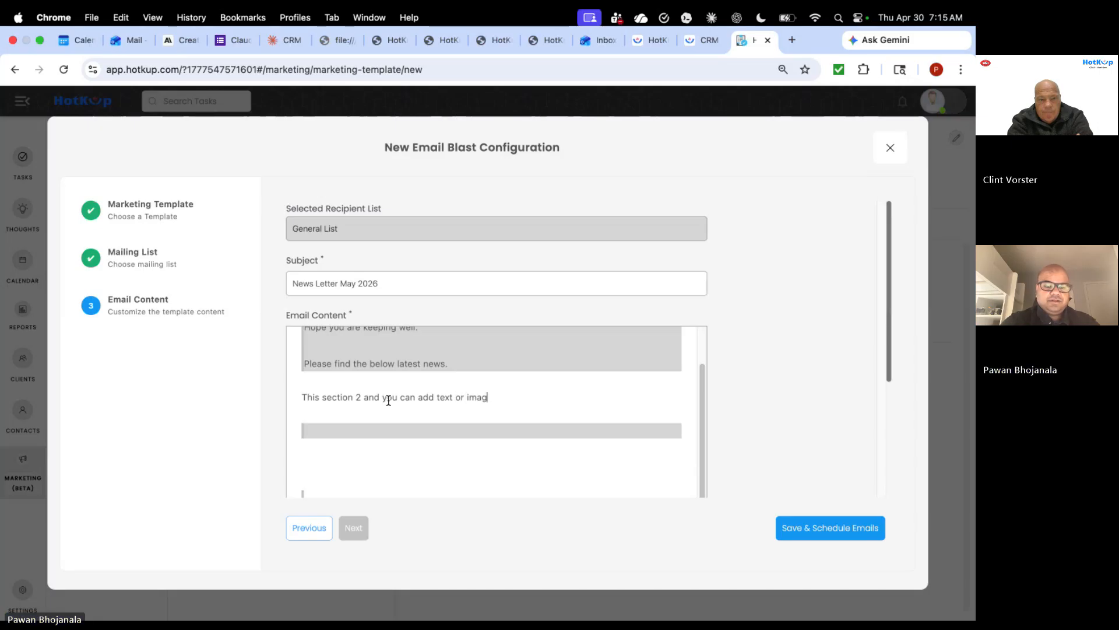
type("es here.")
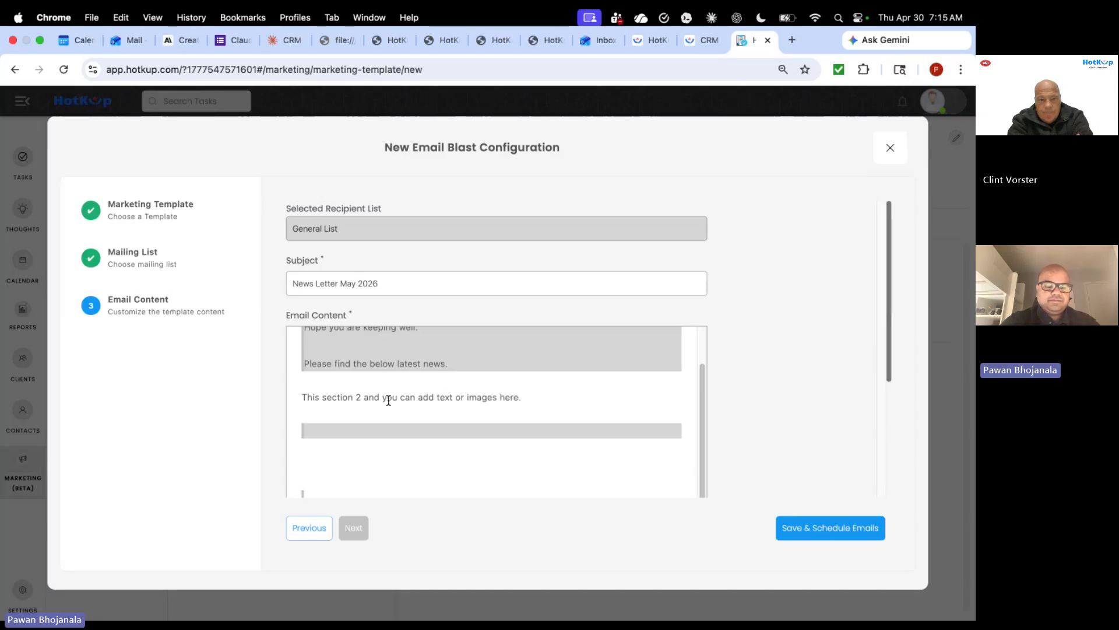
- Save and schedule the blast, then open News Letter May 2026 under Scheduled and view its Stats
left_click(805, 537)
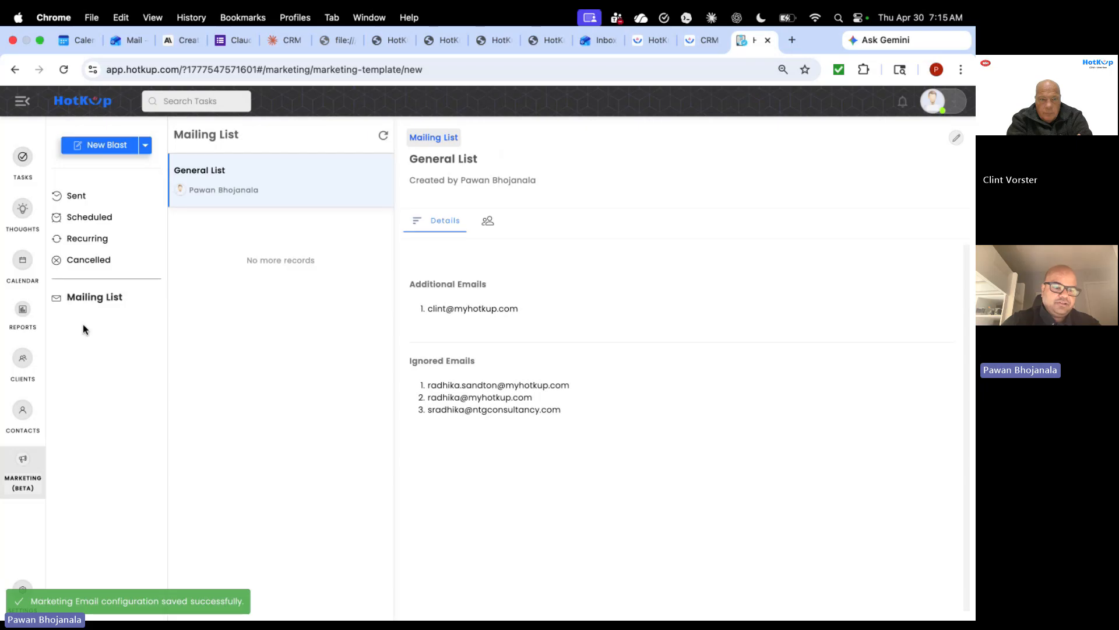
left_click(94, 218)
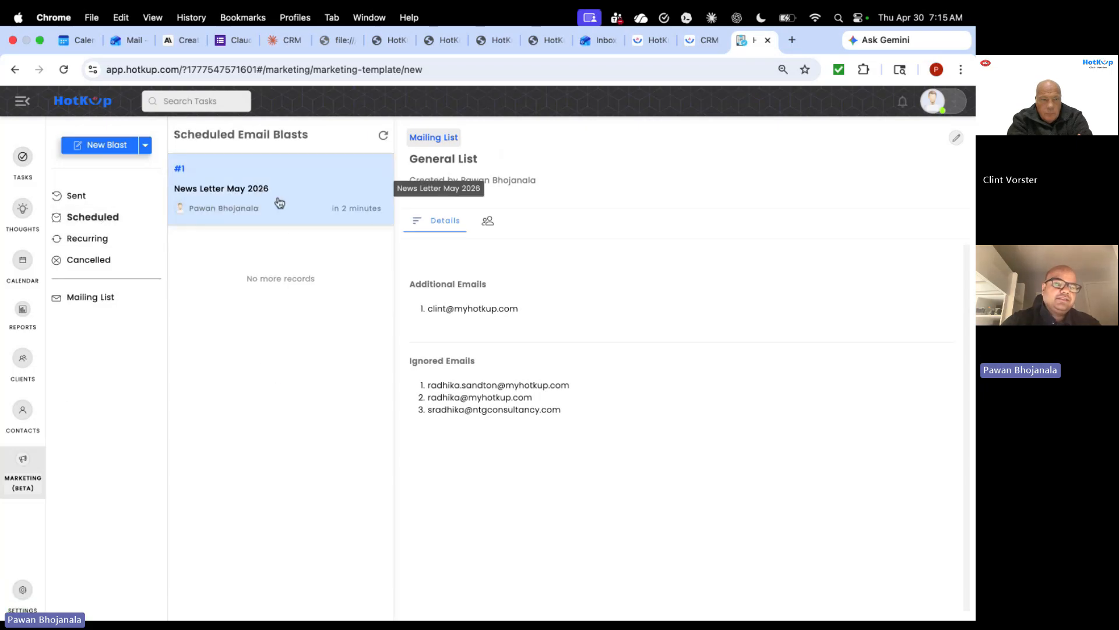
left_click(299, 191)
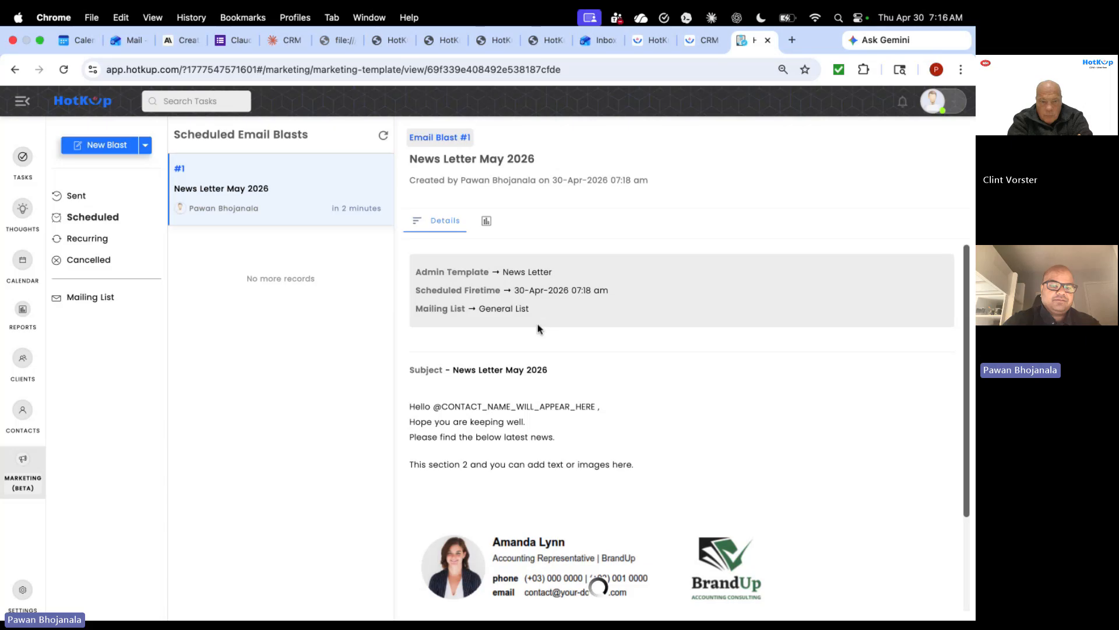
left_click(486, 220)
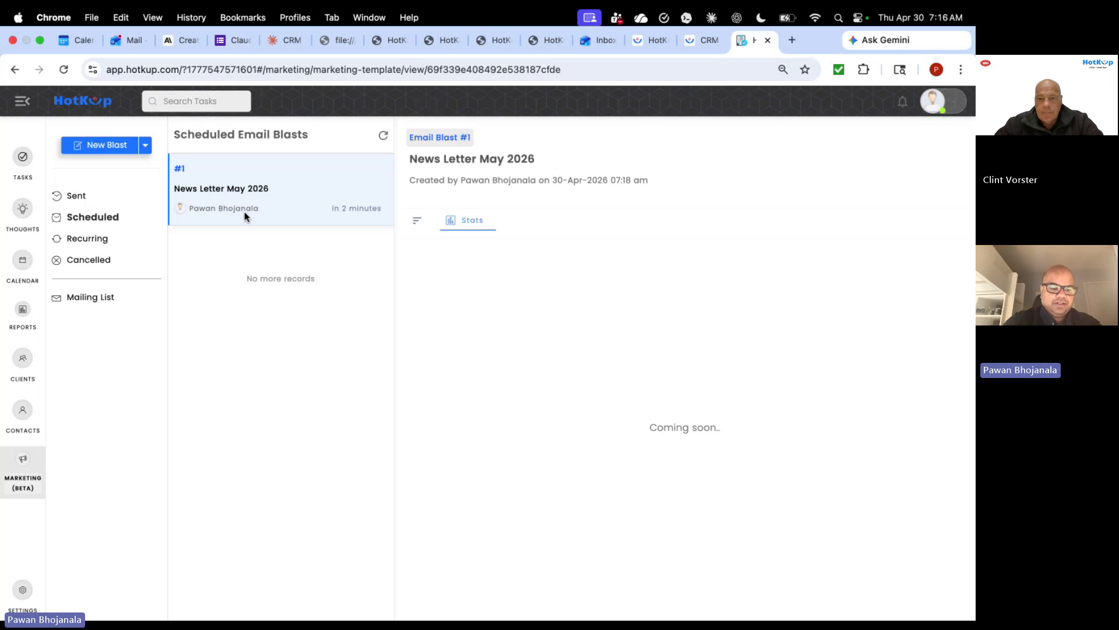
- Go to the Email Templates list in the company Admin Settings
left_click(24, 594)
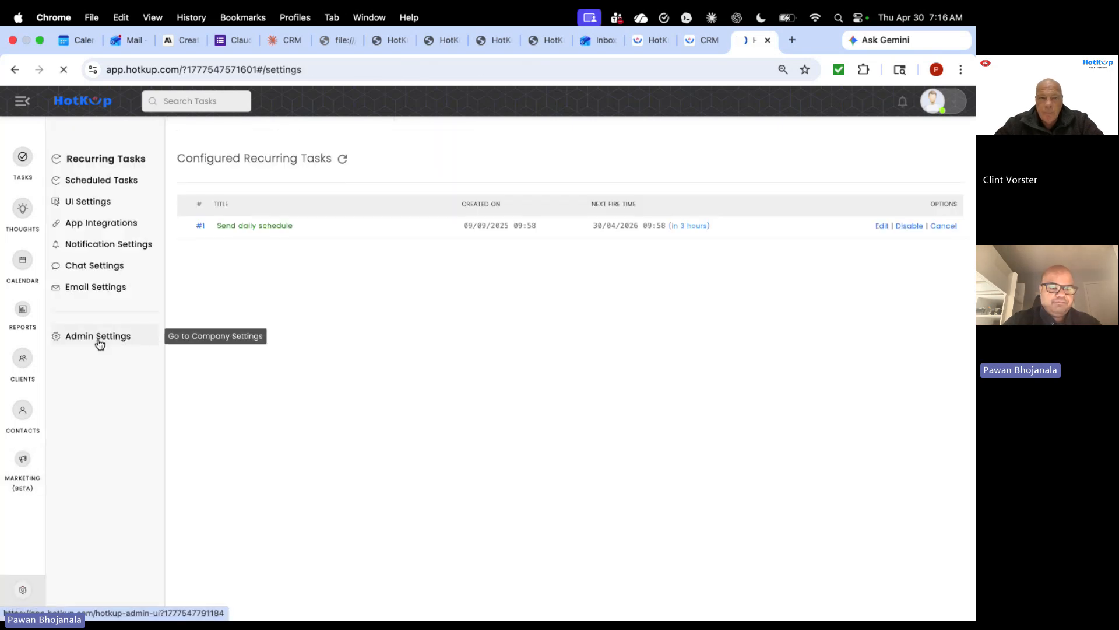
left_click(100, 343)
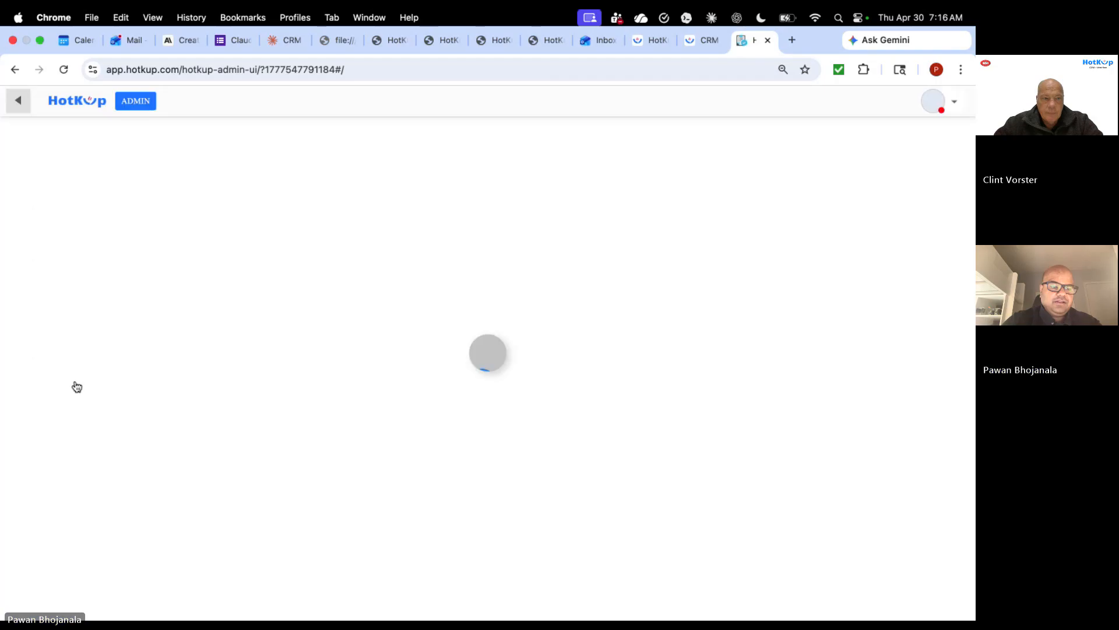
left_click(53, 415)
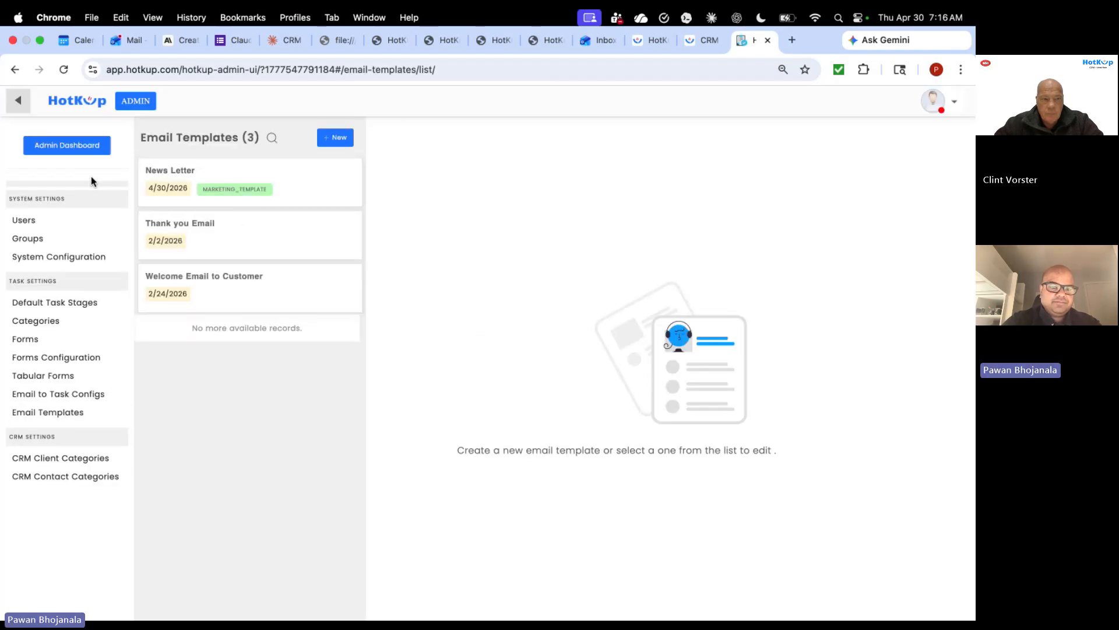
- Start a new email template, review its Template Type options without choosing one, and return to the app
left_click(336, 138)
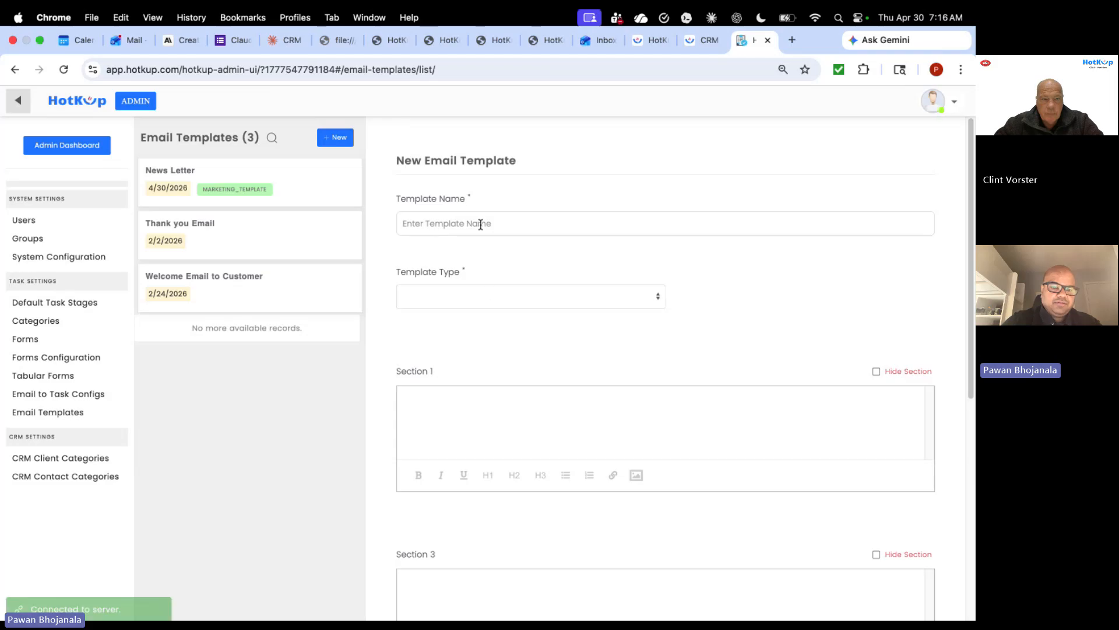
scroll(483, 411, "down", 3)
scroll(502, 327, "up", 1)
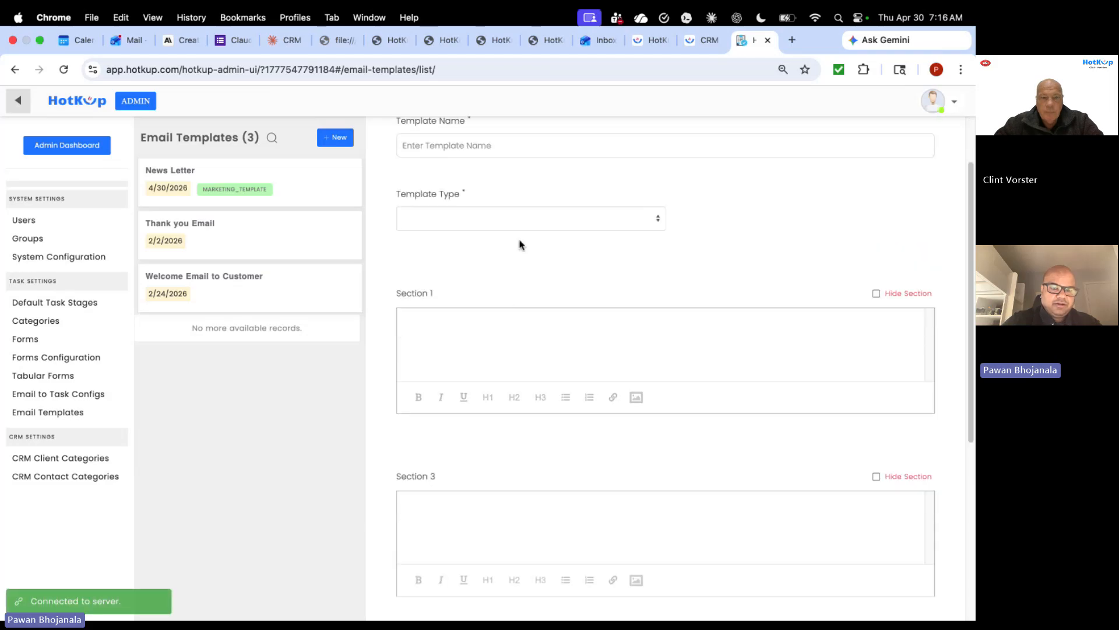
left_click(522, 223)
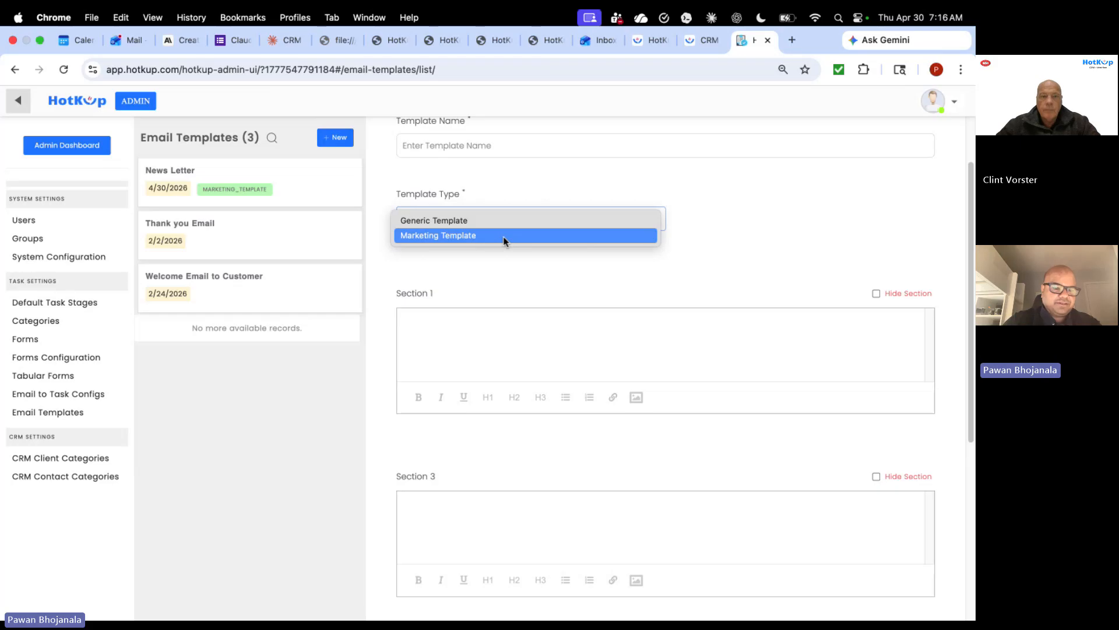
left_click(492, 277)
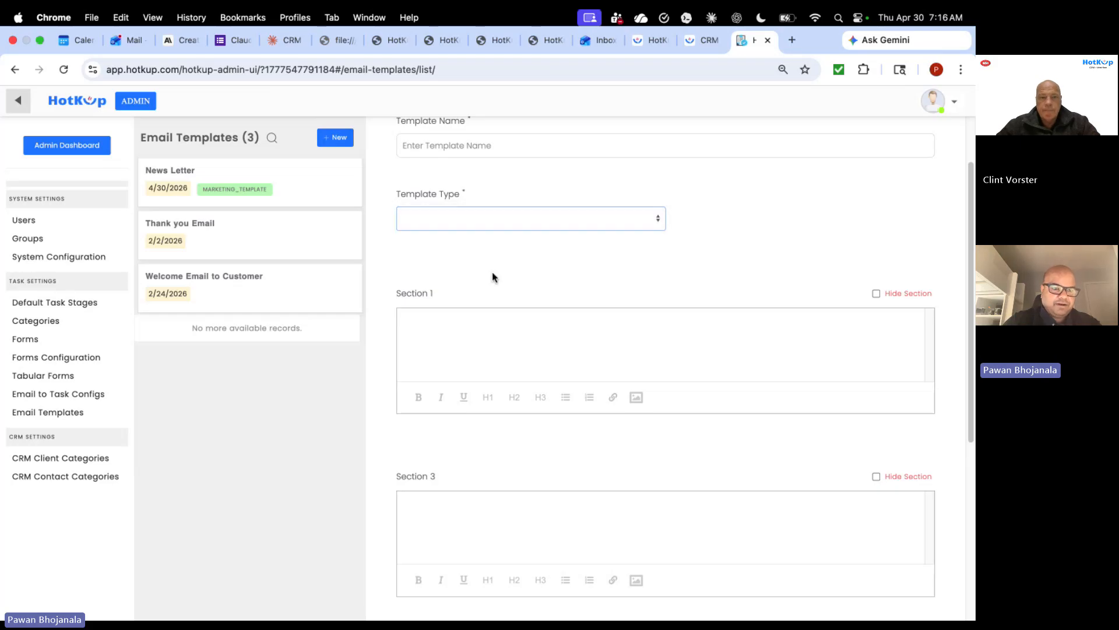
left_click(18, 101)
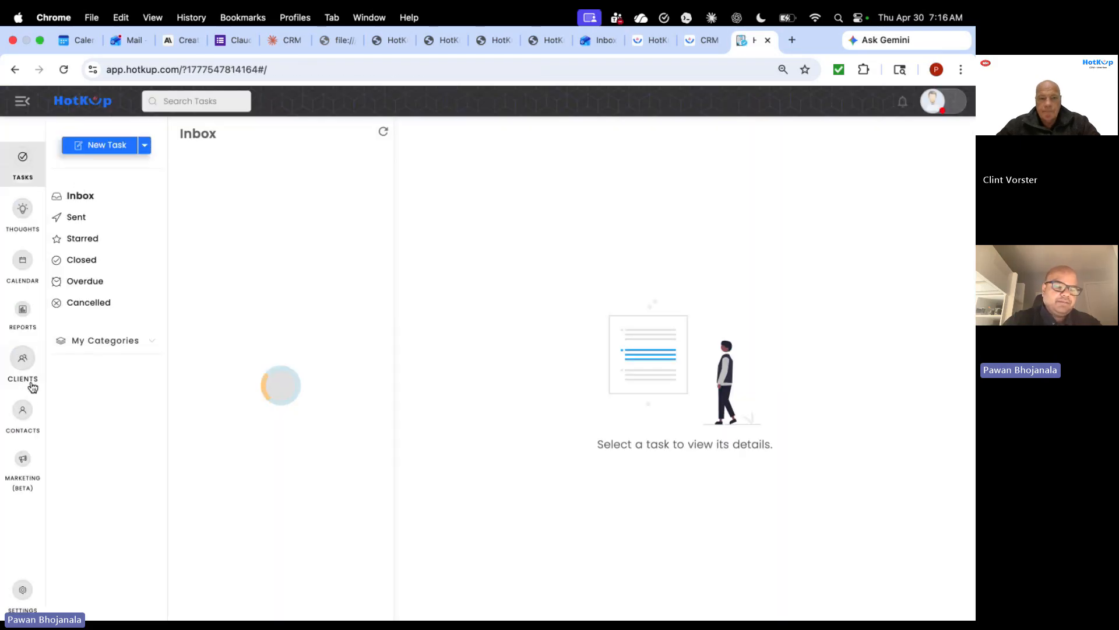
- Start a new email blast in Marketing using the News Letter template
left_click(23, 463)
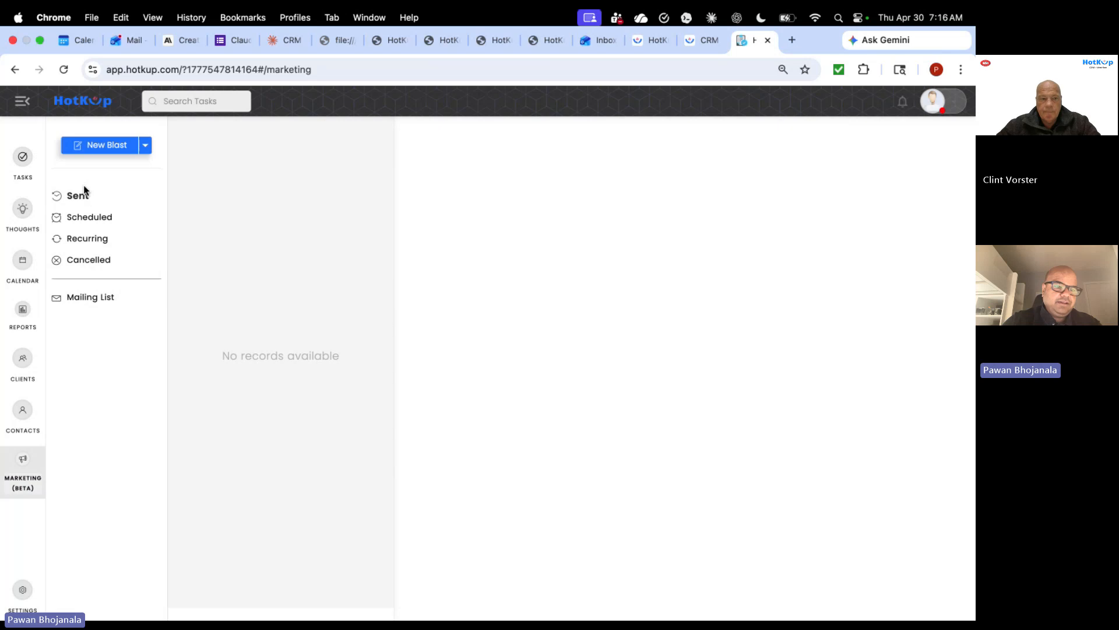
left_click(107, 148)
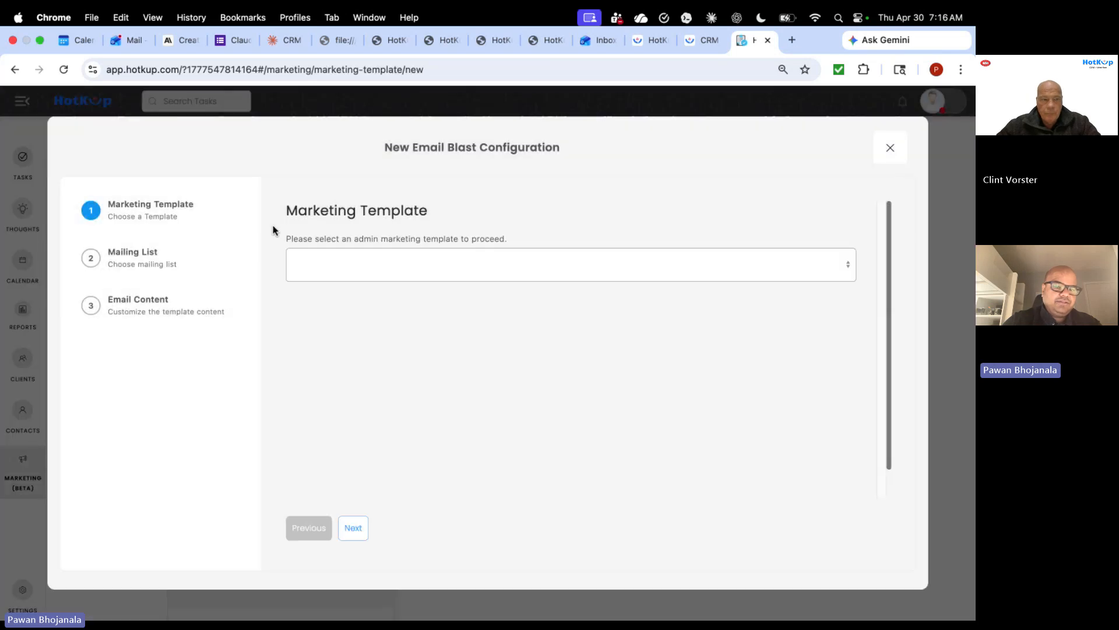
left_click(359, 267)
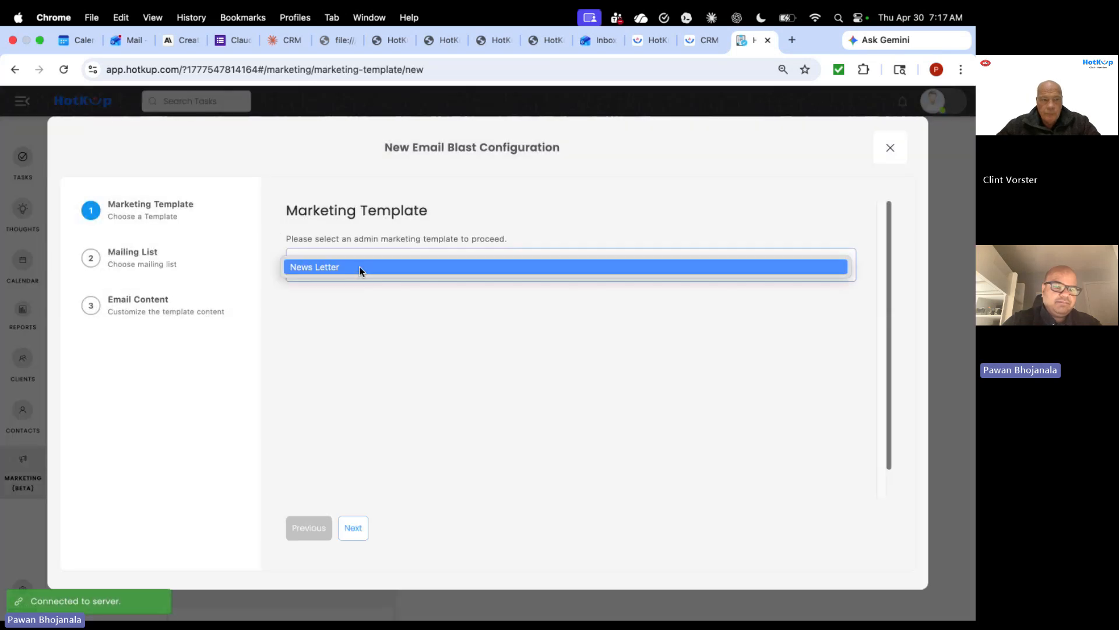
left_click(360, 267)
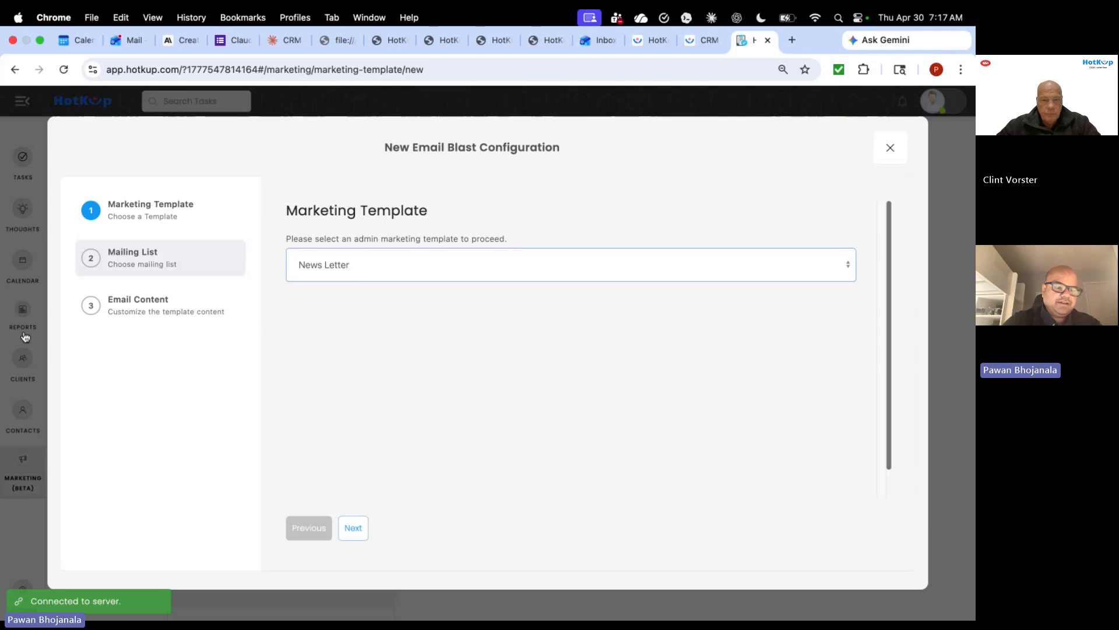
- Choose General List as the mailing list, check the exclude and include options, then abandon the setup
double_click(150, 264)
left_click(418, 252)
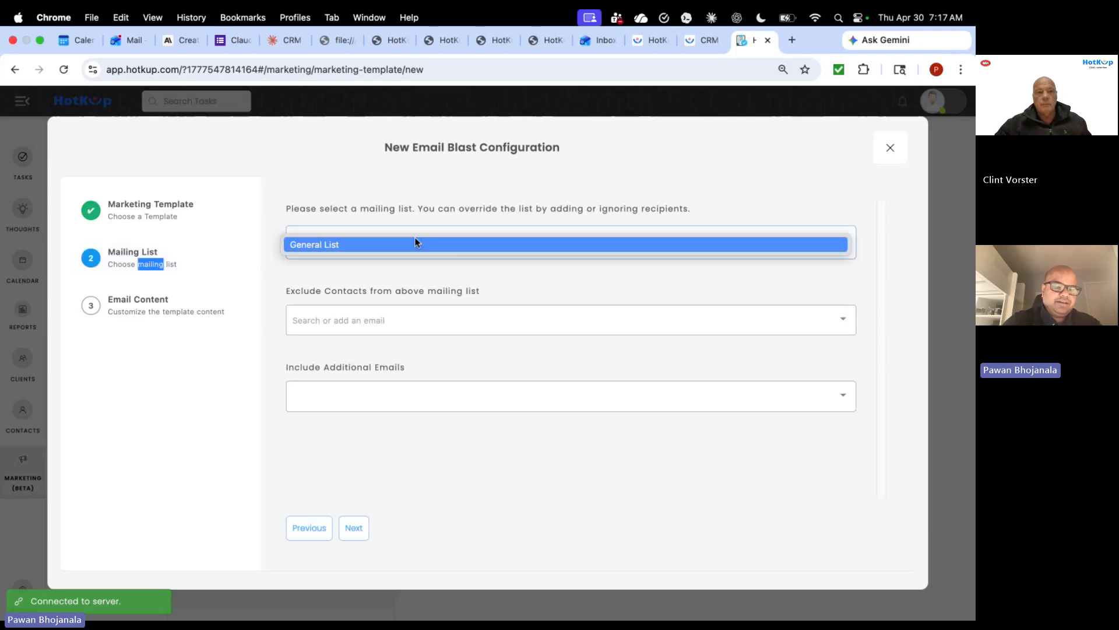
left_click(414, 241)
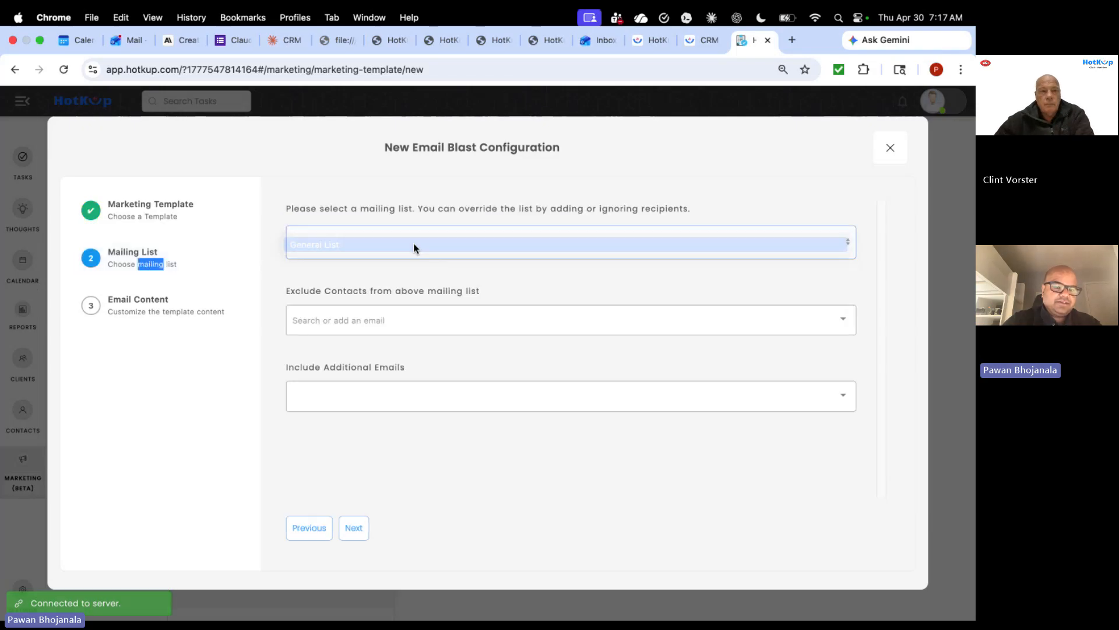
left_click(387, 320)
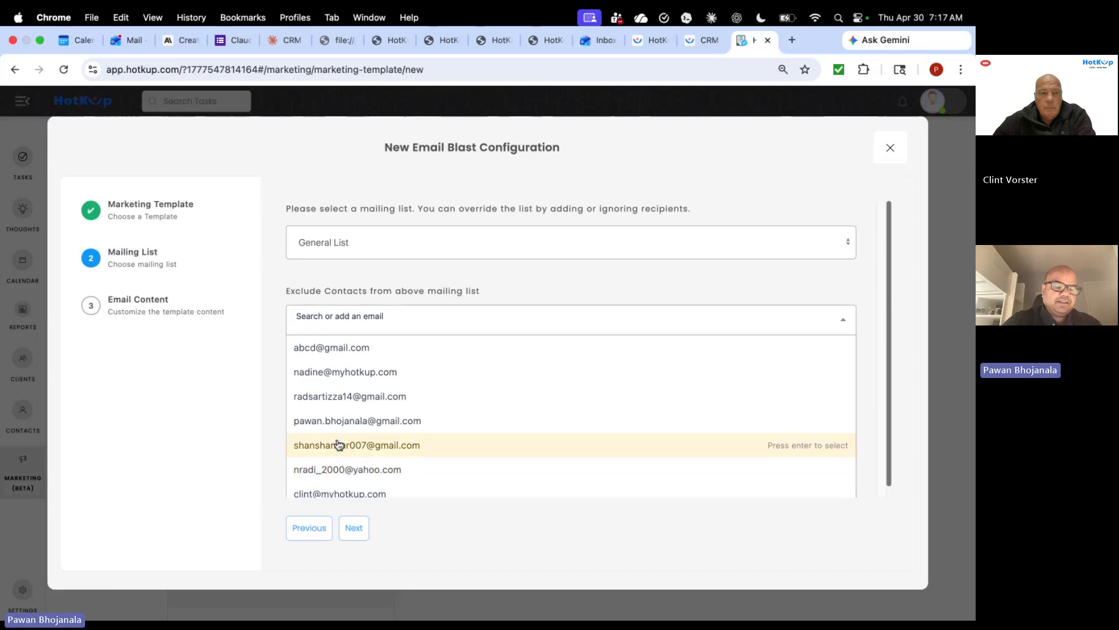
left_click(233, 366)
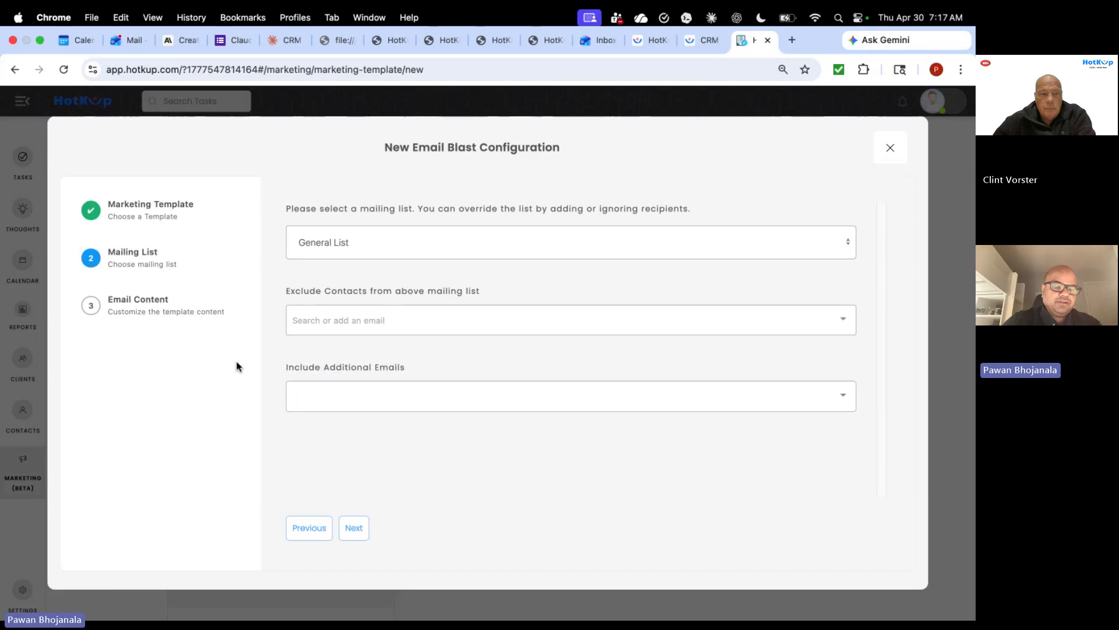
left_click(353, 394)
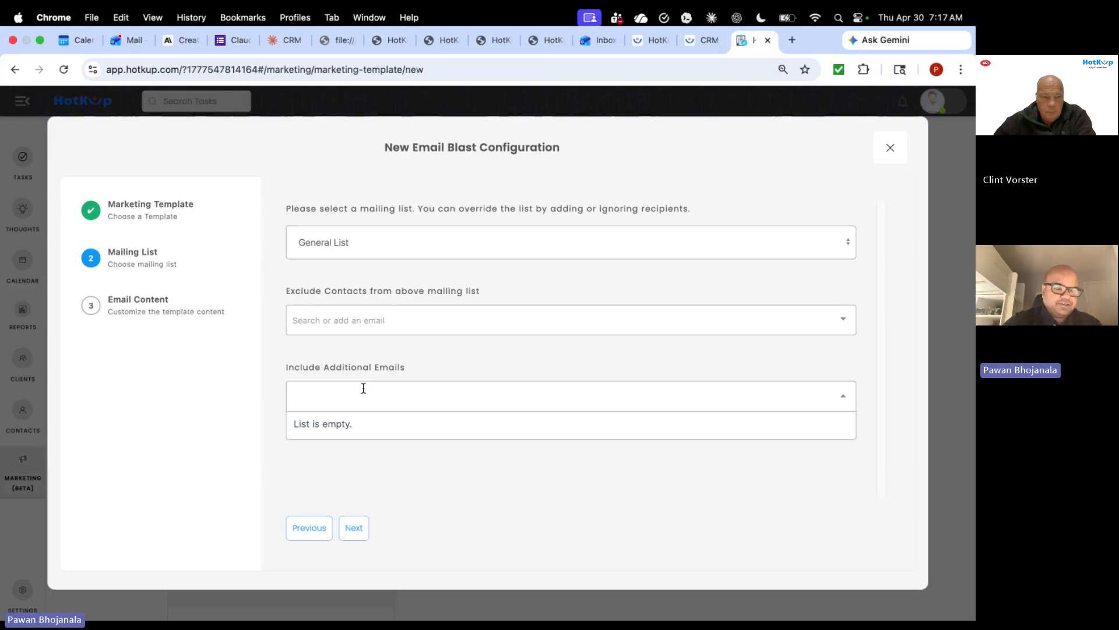
left_click(382, 363)
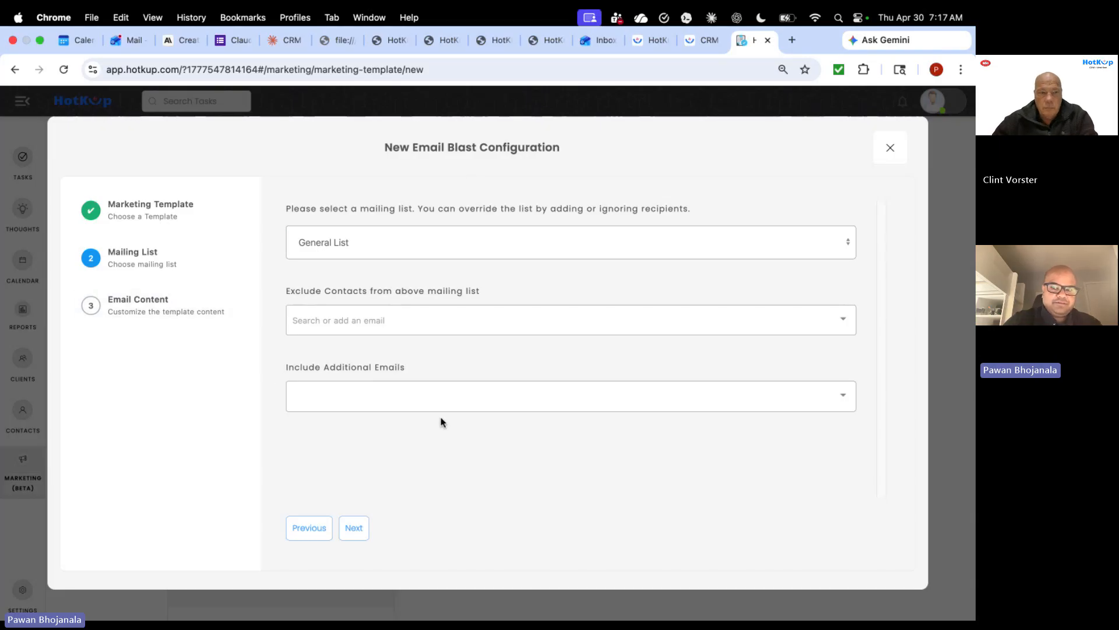
left_click(894, 148)
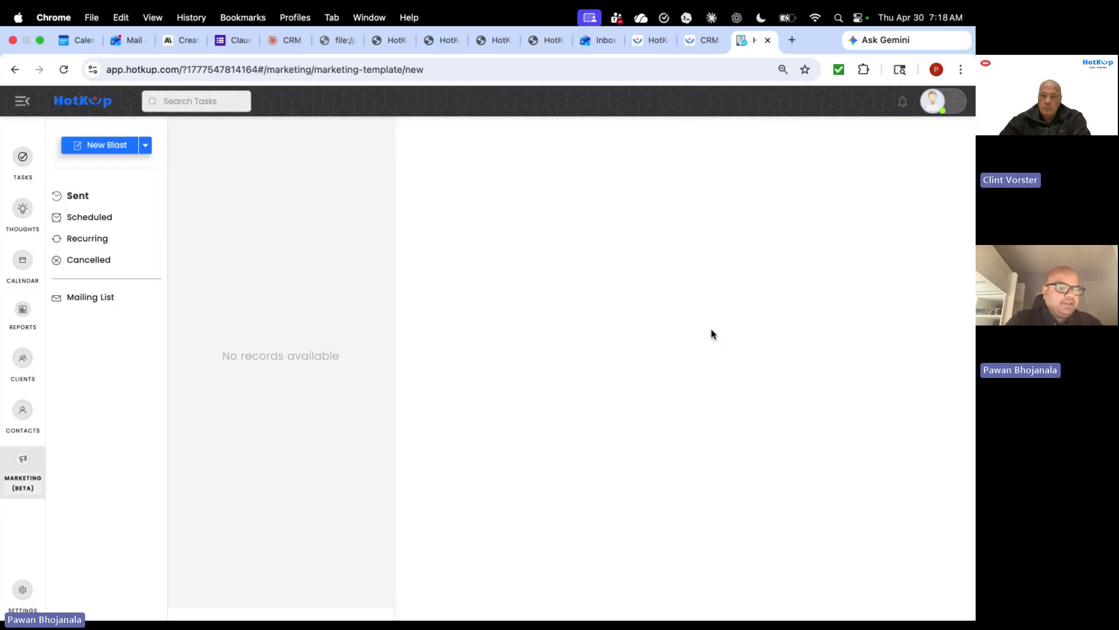
- Stop sharing the screen in the Teams call
left_click(549, 30)
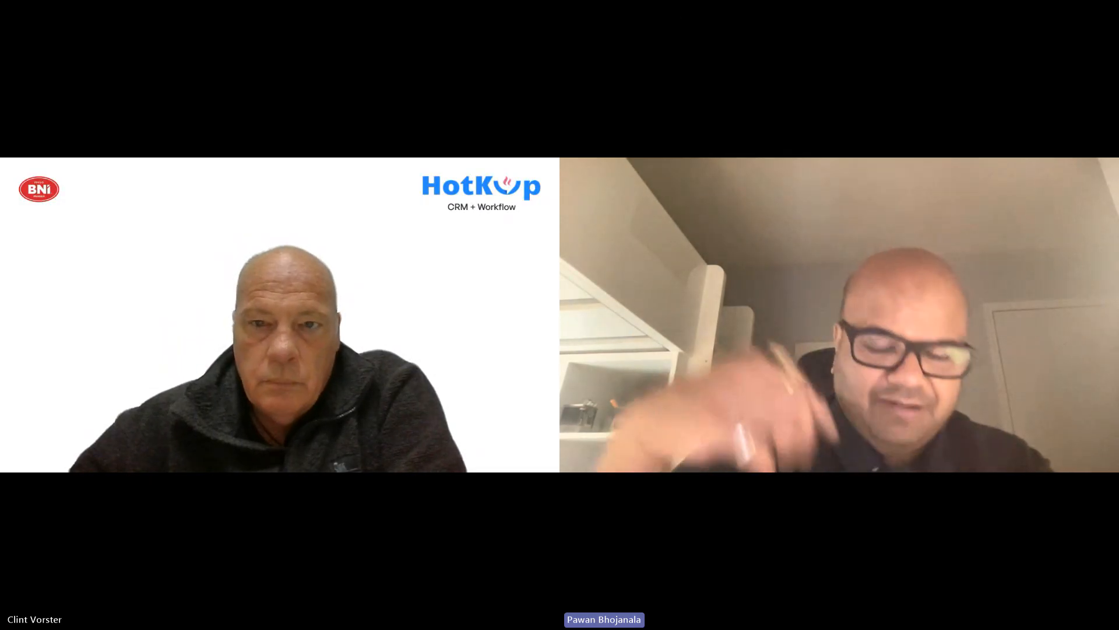